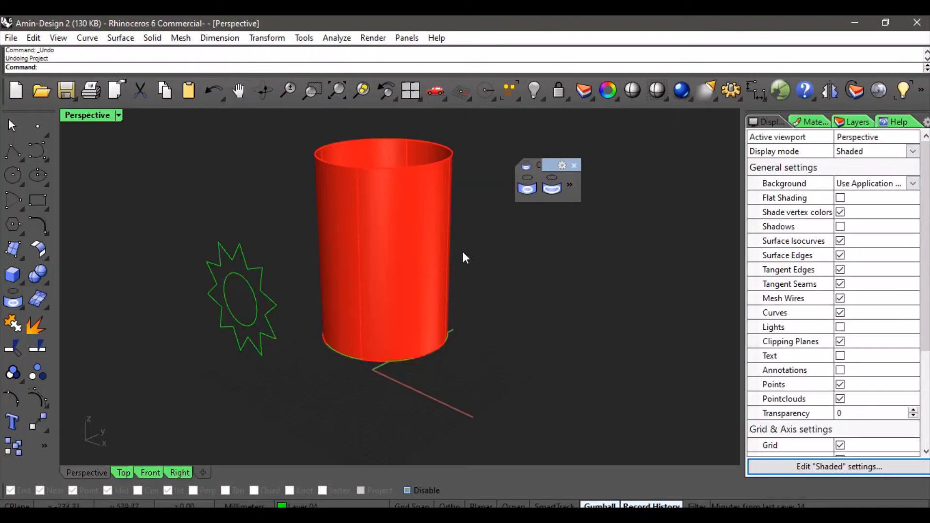
mouse_move(461, 249)
right_down()
mouse_move(486, 210)
mouse_move(327, 267)
mouse_move(176, 252)
mouse_move(274, 337)
mouse_move(301, 390)
mouse_move(402, 286)
mouse_move(499, 212)
mouse_move(450, 248)
right_up()
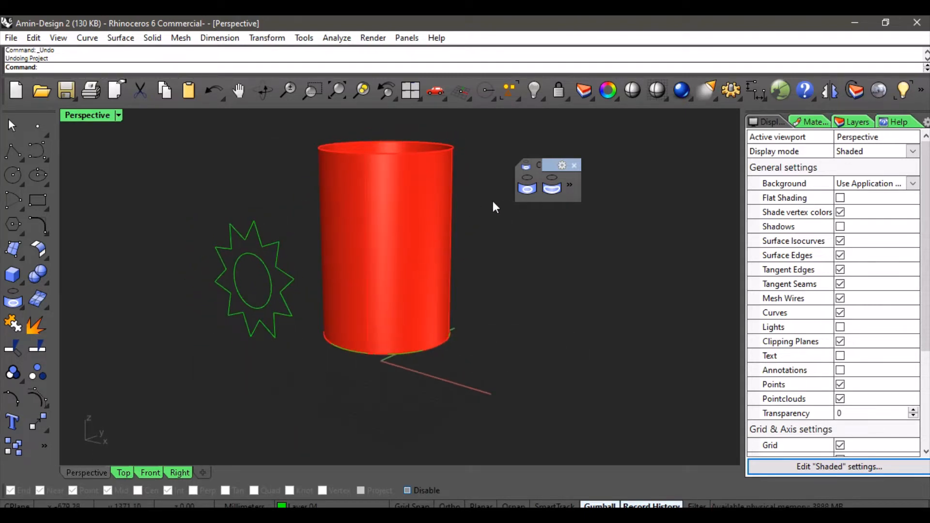
click(272, 245)
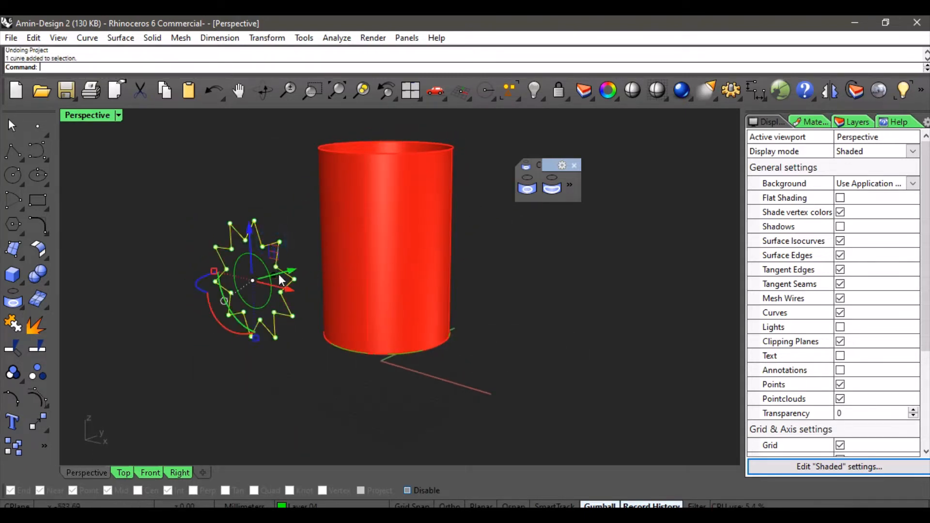
click(308, 332)
click(270, 299)
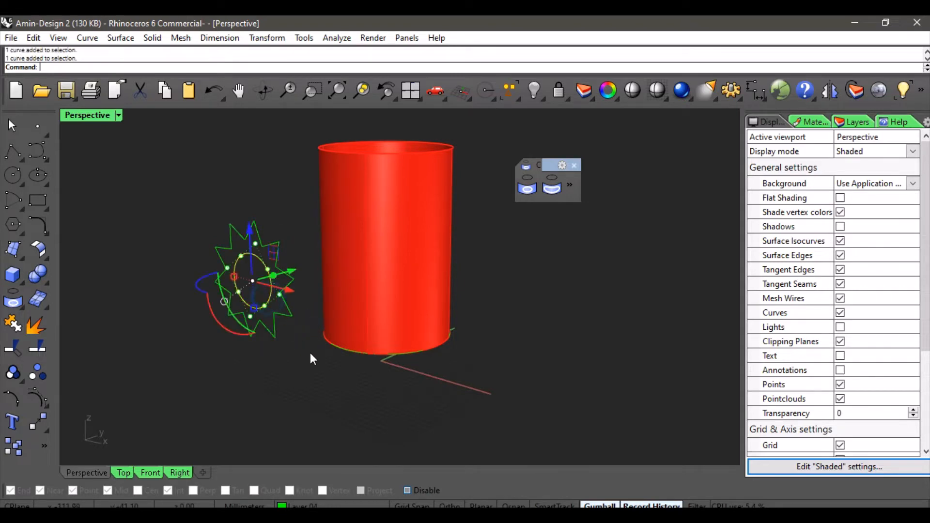
click(310, 352)
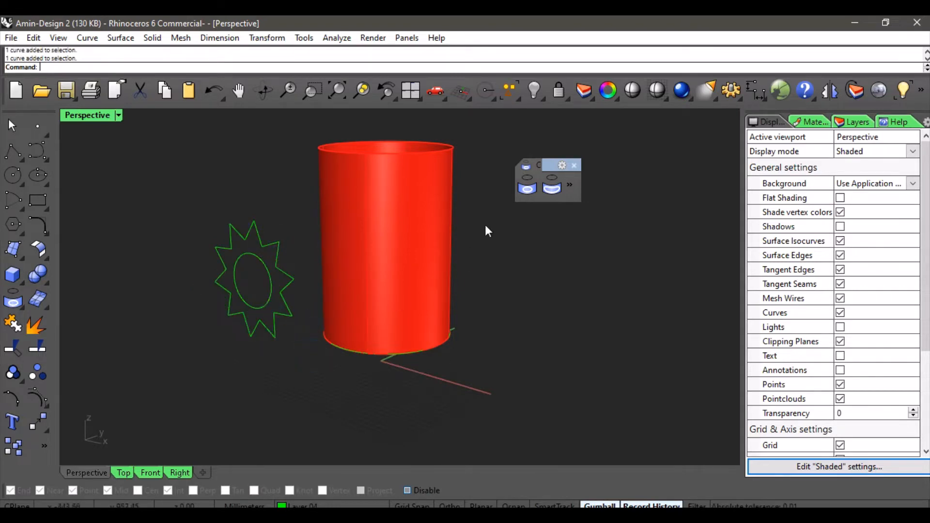
Project the star and its inner circle onto the red cylinder with a Custom direction running from the curves through the cylinder.
click(528, 191)
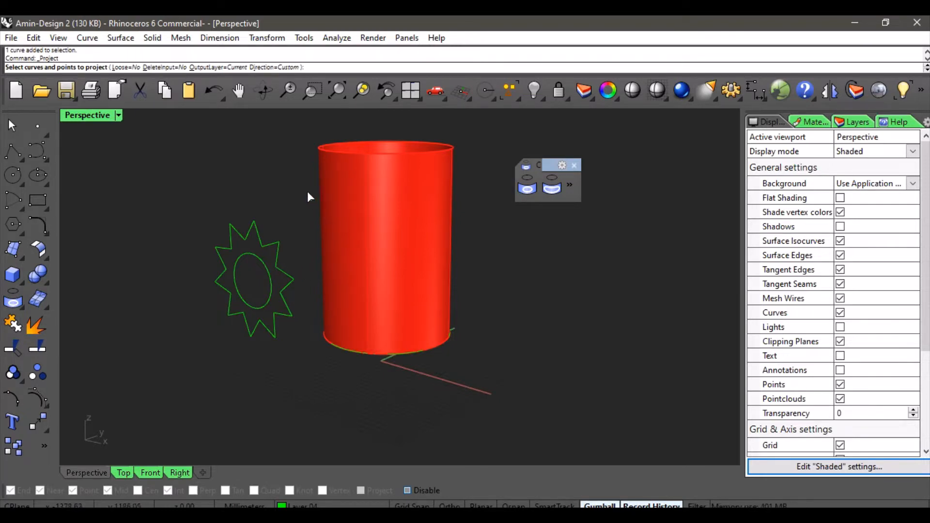
click(269, 247)
click(268, 275)
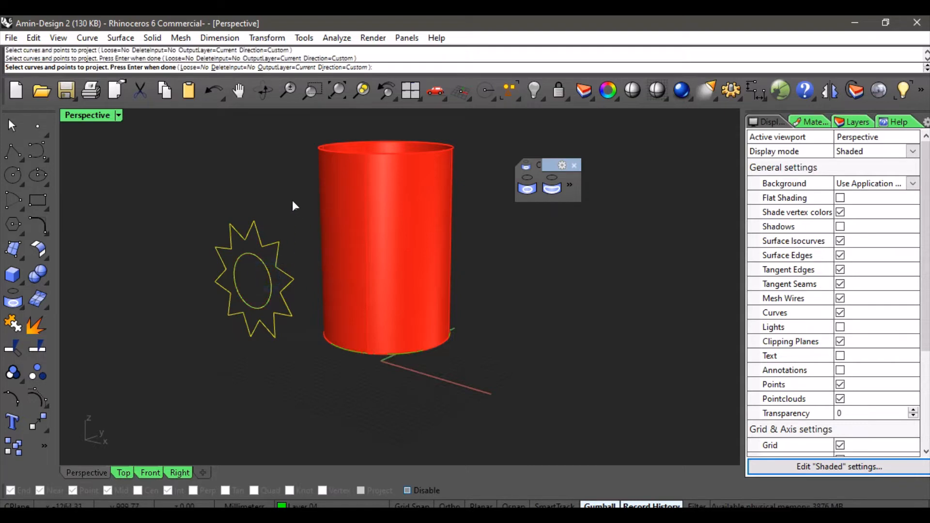
key(Return)
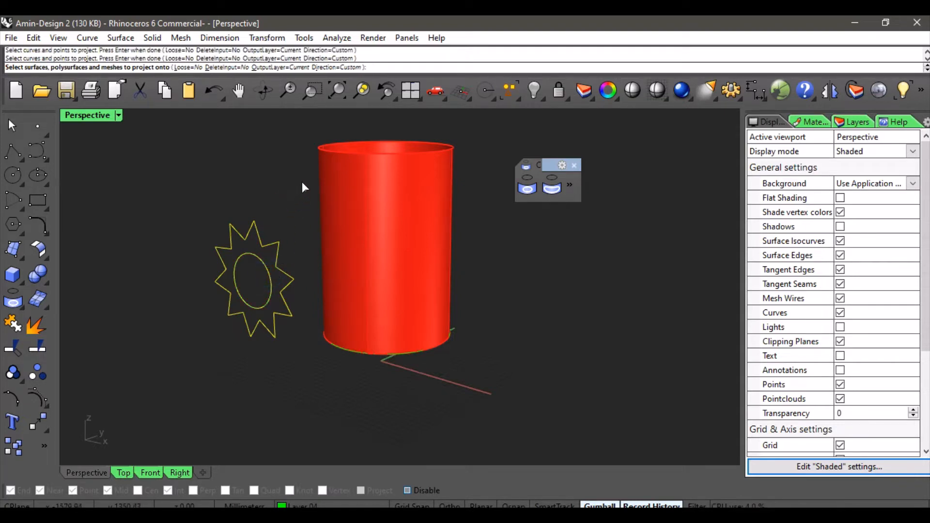
click(342, 171)
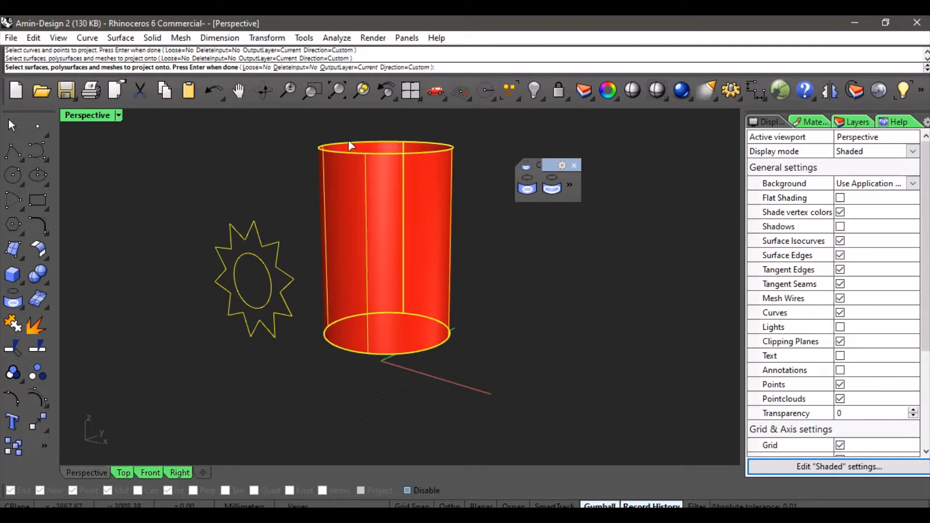
click(406, 67)
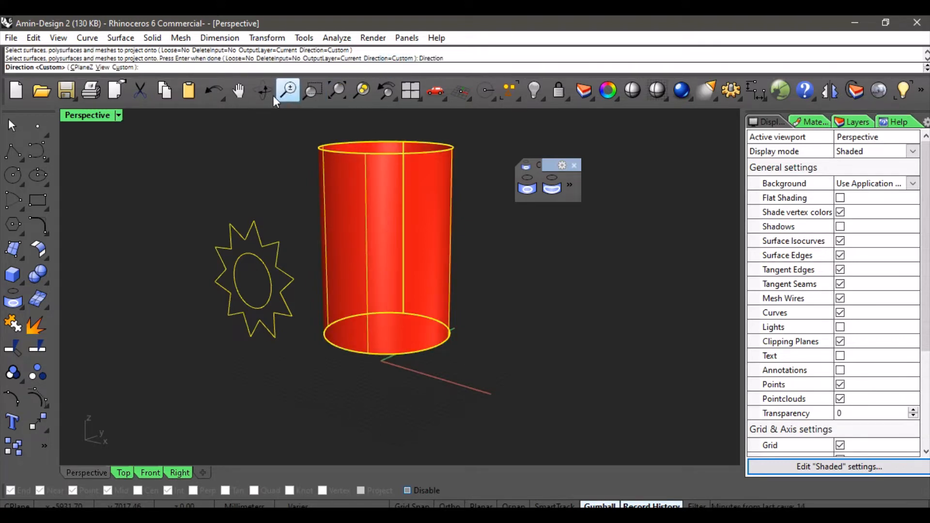
click(127, 68)
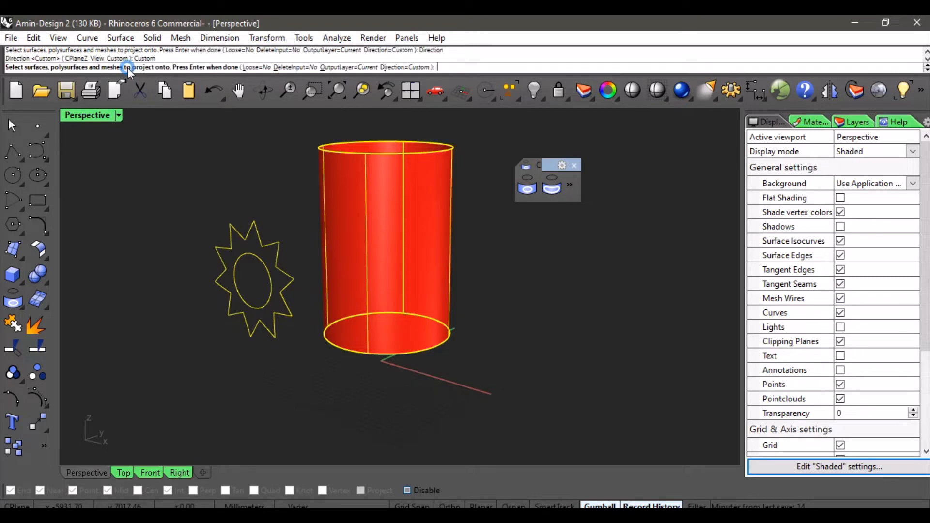
scroll(249, 183, down, 4)
key(Return)
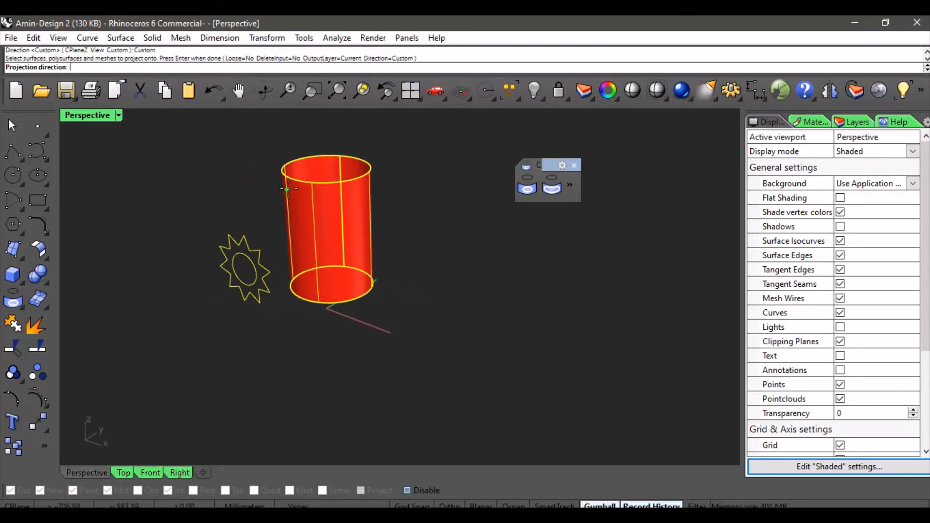
scroll(254, 225, up, 3)
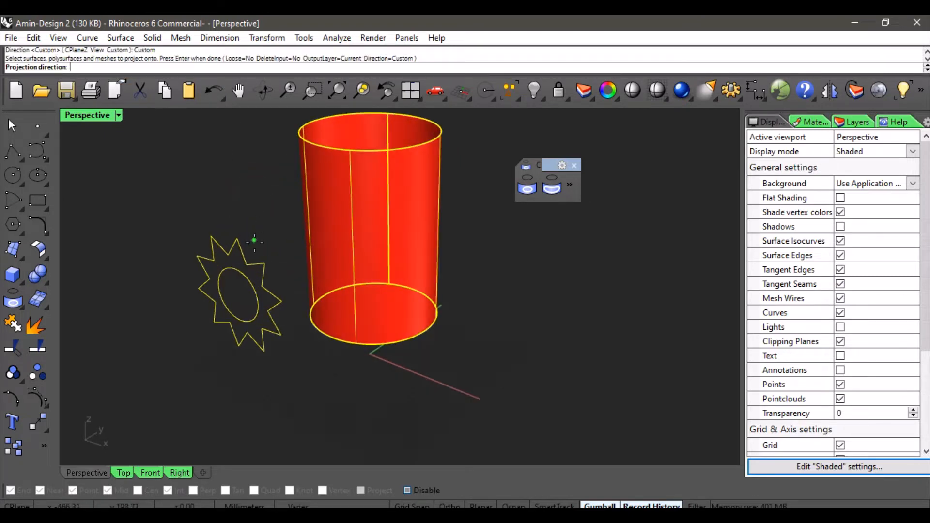
click(262, 286)
click(451, 189)
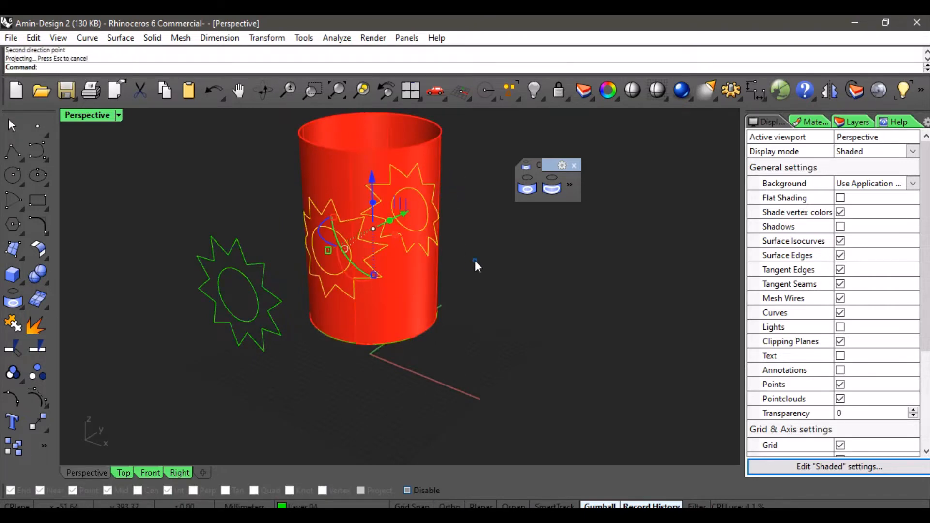
click(474, 261)
Move the projected star and the projected circle off the near side of the cylinder, one to each side.
mouse_move(390, 264)
right_down()
mouse_move(422, 223)
mouse_move(454, 204)
mouse_move(450, 237)
mouse_move(371, 258)
mouse_move(316, 308)
mouse_move(158, 284)
mouse_move(382, 266)
right_up()
scroll(409, 248, up, 4)
scroll(371, 257, down, 6)
scroll(378, 264, up, 3)
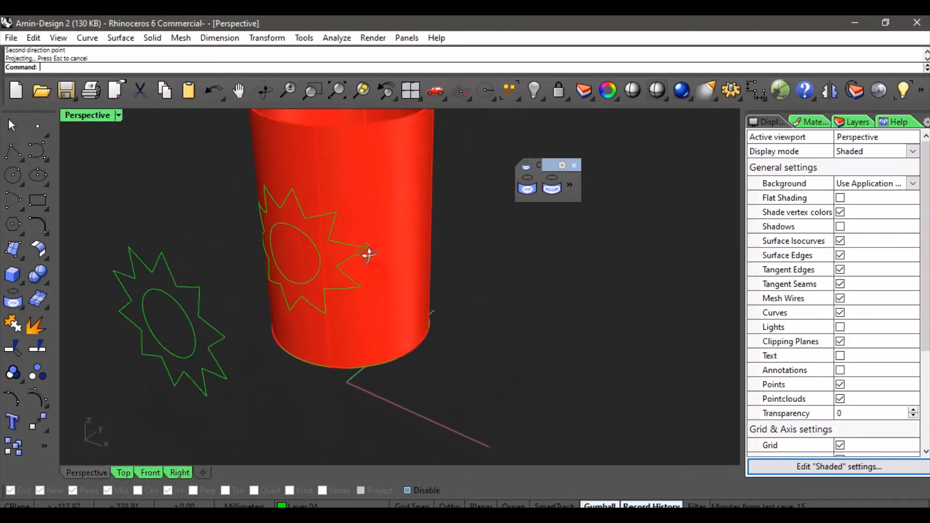
scroll(353, 237, down, 3)
scroll(339, 249, up, 2)
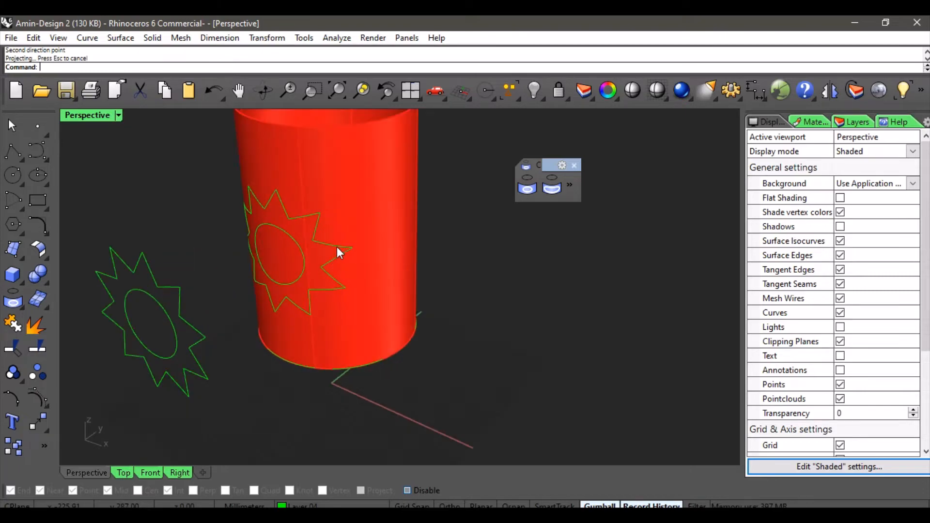
click(336, 246)
scroll(336, 248, up, 3)
right_drag(373, 243, 379, 242)
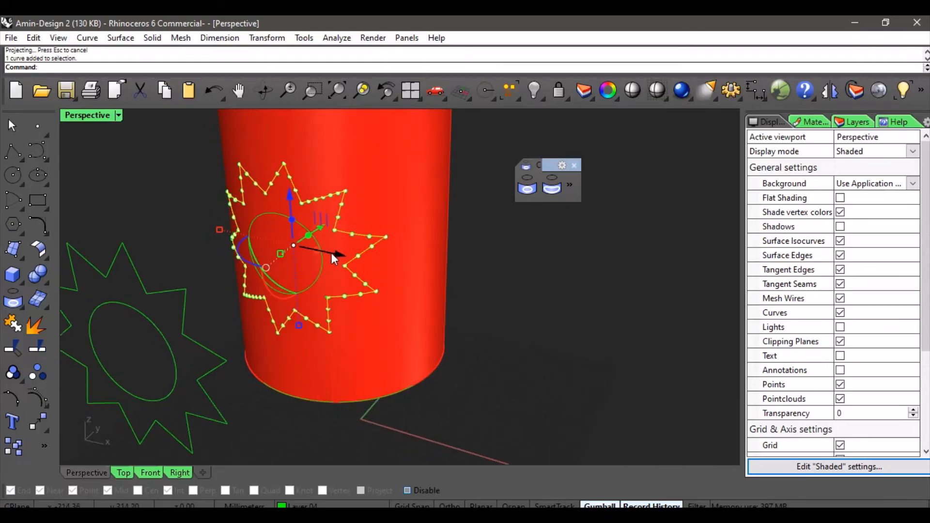
drag(332, 253, 624, 313)
click(315, 283)
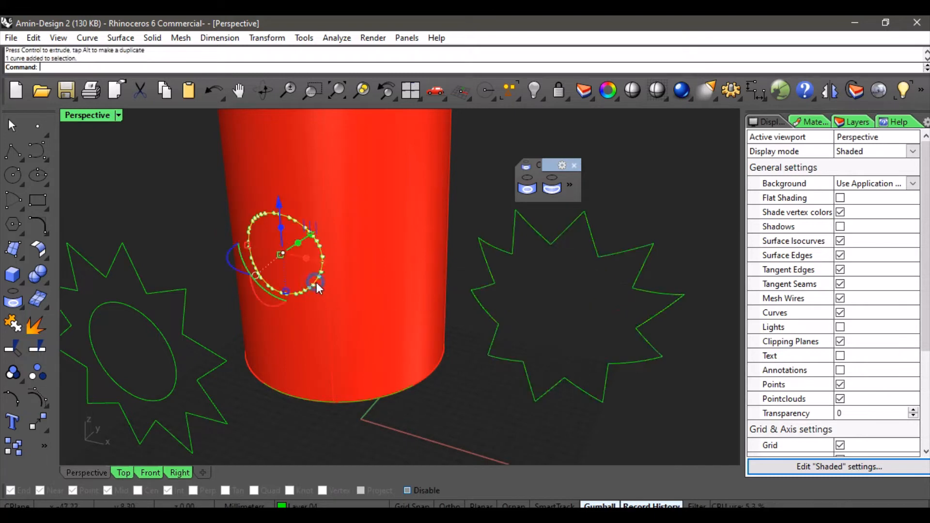
drag(309, 220, 178, 167)
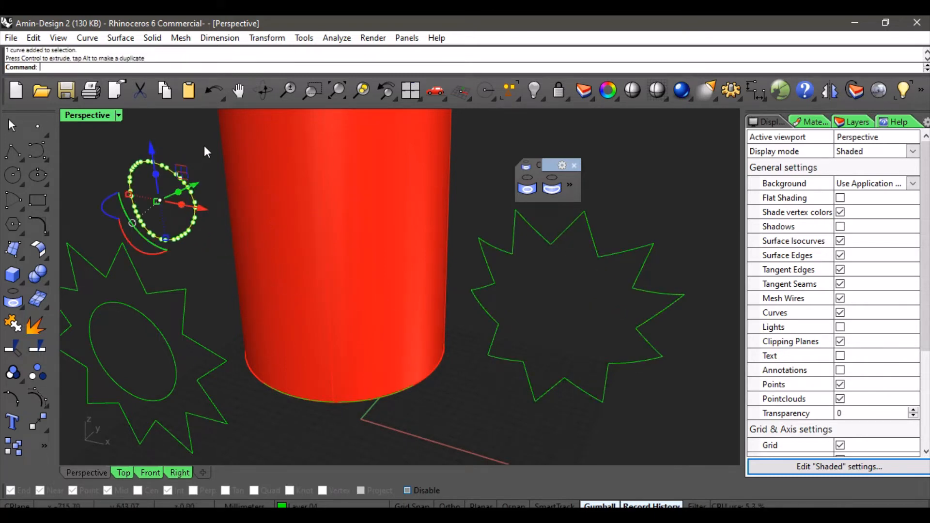
key(Escape)
Undo the moves of the projected star and circle.
scroll(331, 257, down, 3)
key(ctrl+z)
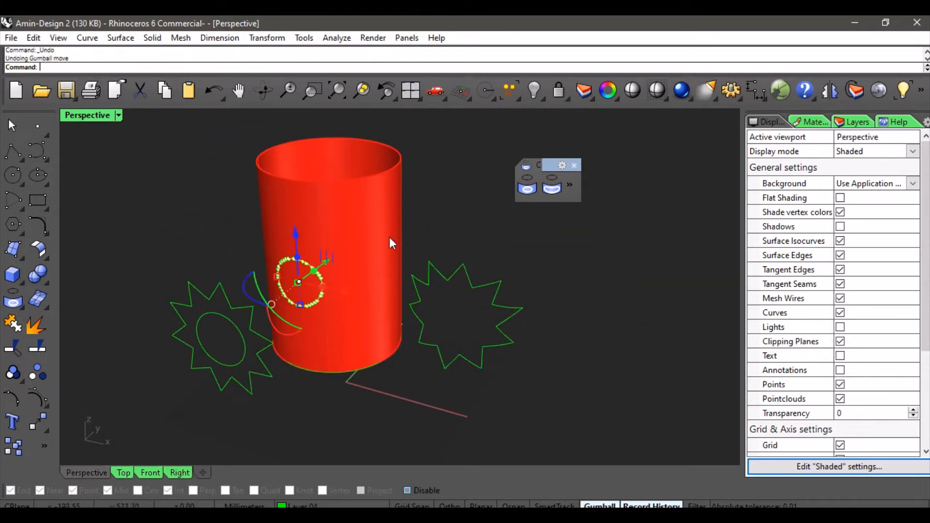
key(ctrl+z)
Scale up the original star and inner circle together to test the history link, and undo the scaling.
right_drag(461, 237, 343, 250)
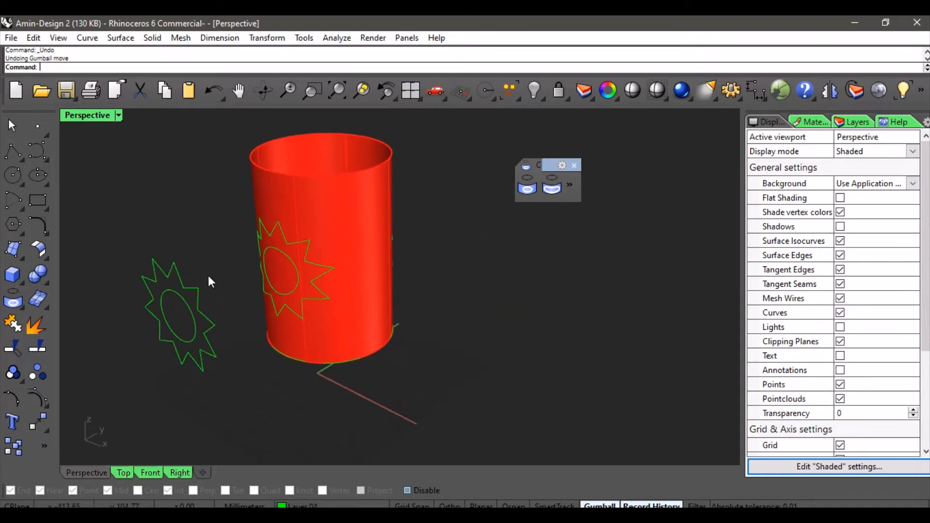
drag(207, 274, 180, 315)
right_drag(240, 297, 254, 280)
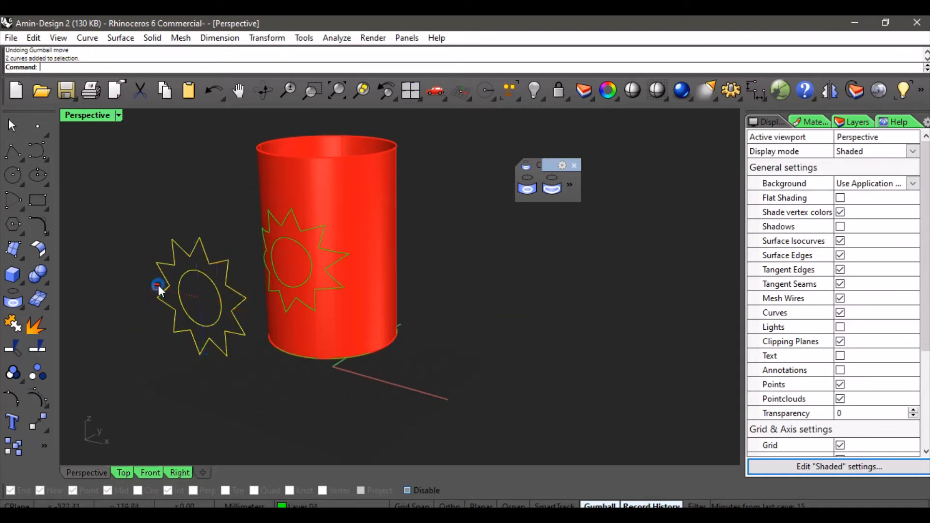
drag(158, 284, 149, 266)
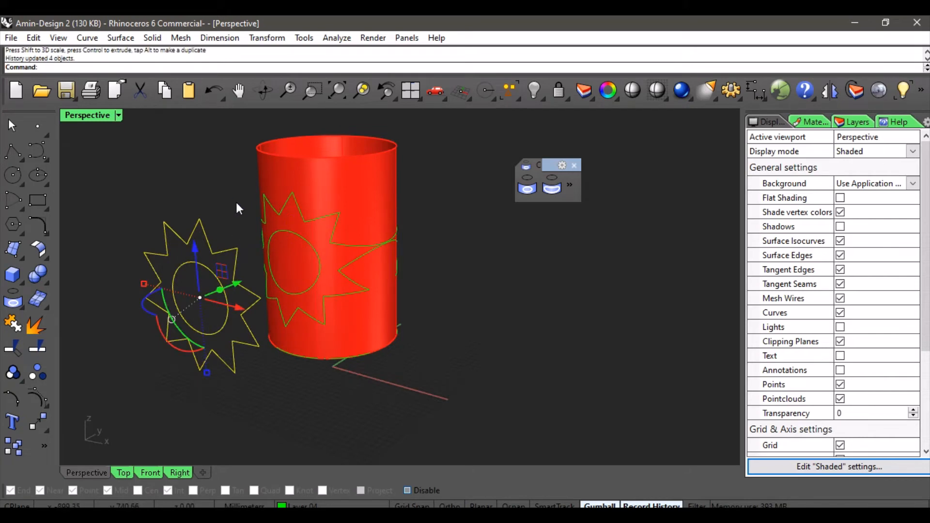
click(246, 233)
key(ctrl+z)
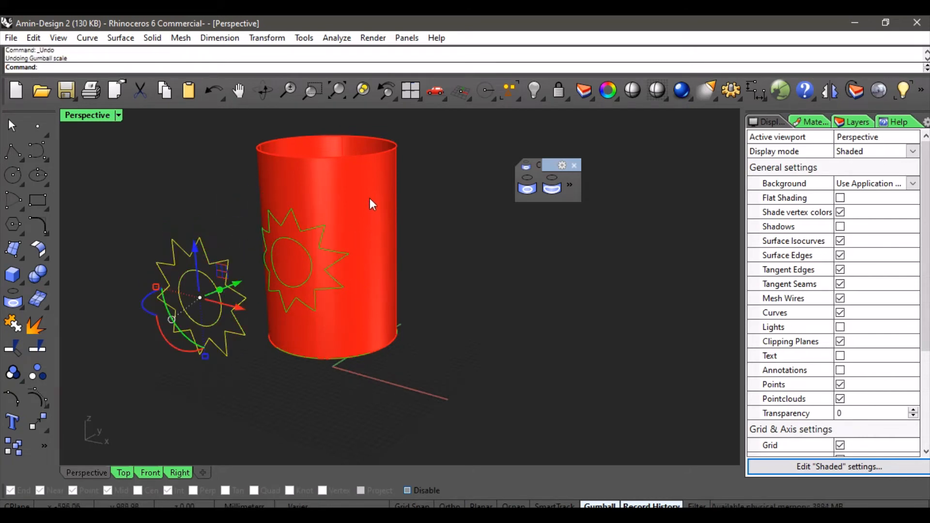
Stretch the red cylinder wider along its X axis and taller along its Z axis.
click(370, 199)
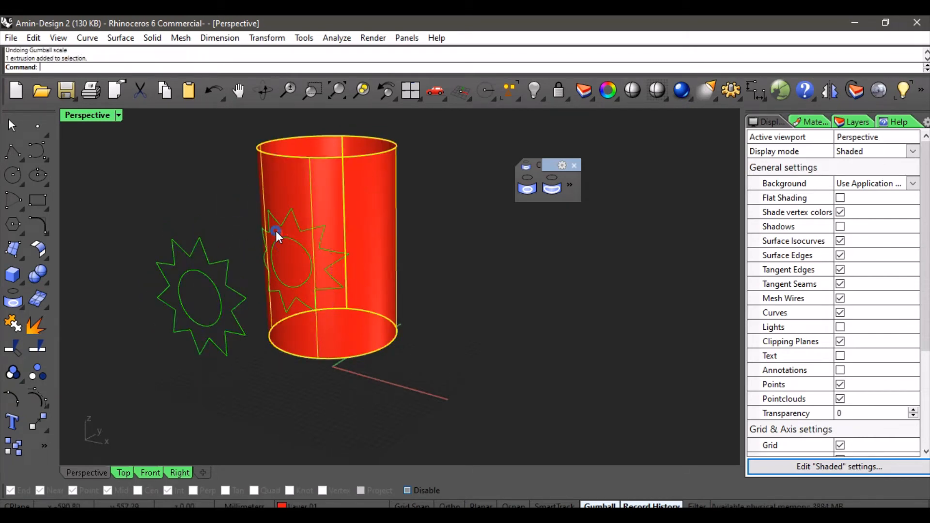
drag(279, 236, 240, 225)
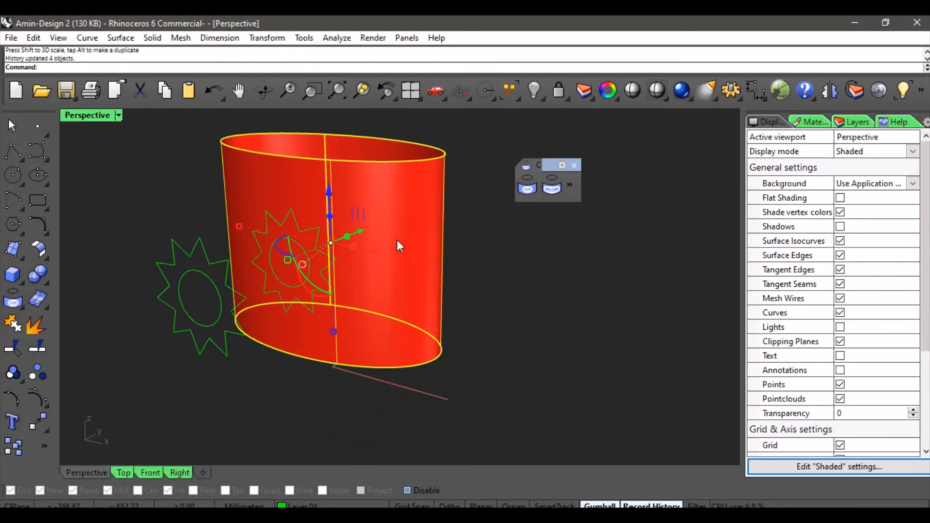
drag(335, 331, 335, 364)
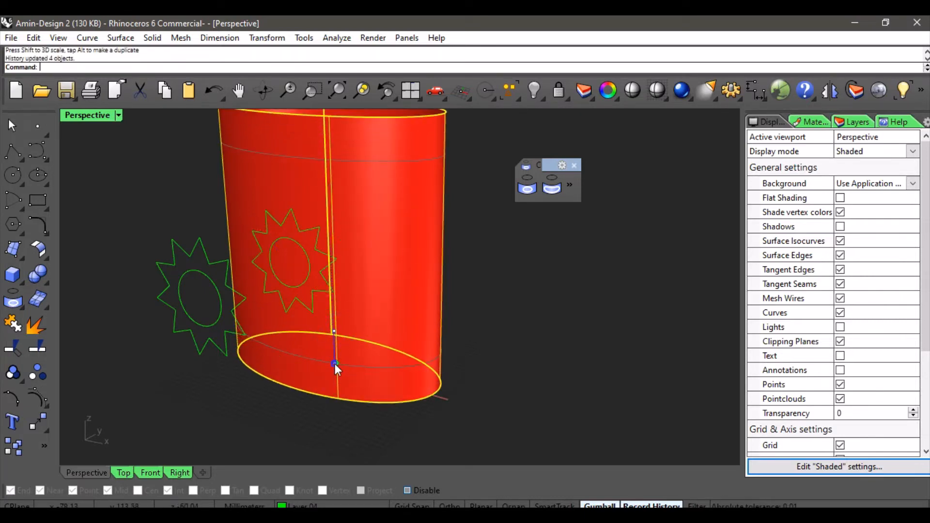
click(505, 280)
Undo both scalings of the cylinder and deselect it.
key(ctrl+z)
key(ctrl+z)
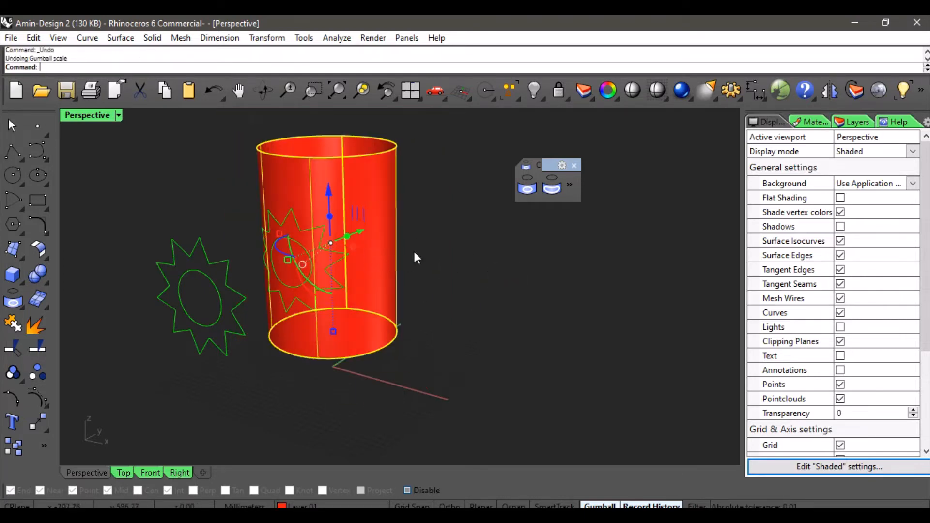
click(415, 251)
Undo the projection of the star and circle onto the cylinder.
scroll(366, 259, up, 1)
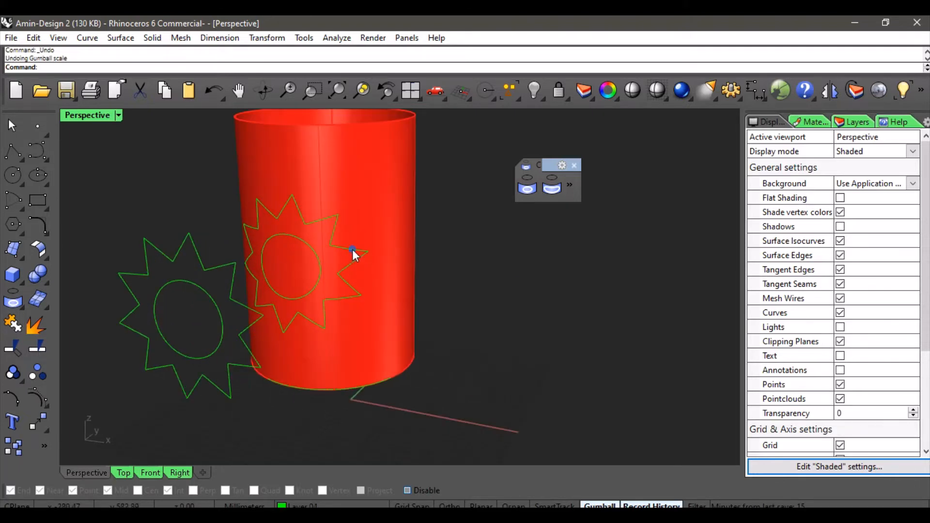
click(353, 249)
click(472, 281)
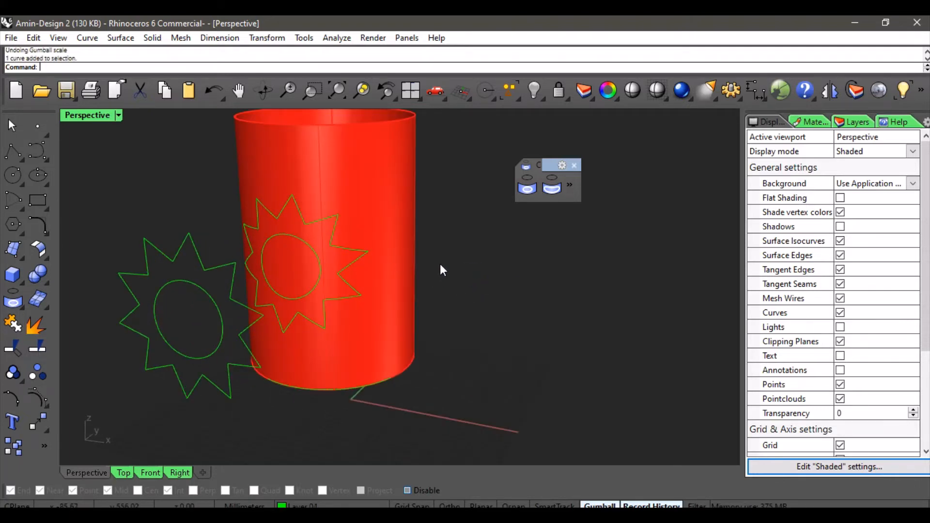
key(ctrl+z)
Project the star and inner circle loosely onto the cylinder, along a custom direction picked from the star toward the cylinder.
scroll(424, 271, down, 3)
shift+right_drag(402, 275, 431, 269)
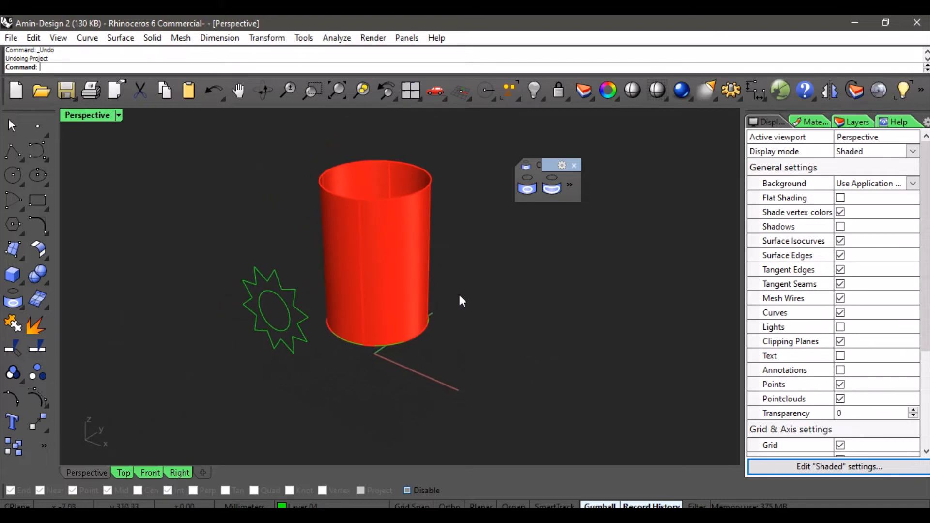
right_click(525, 188)
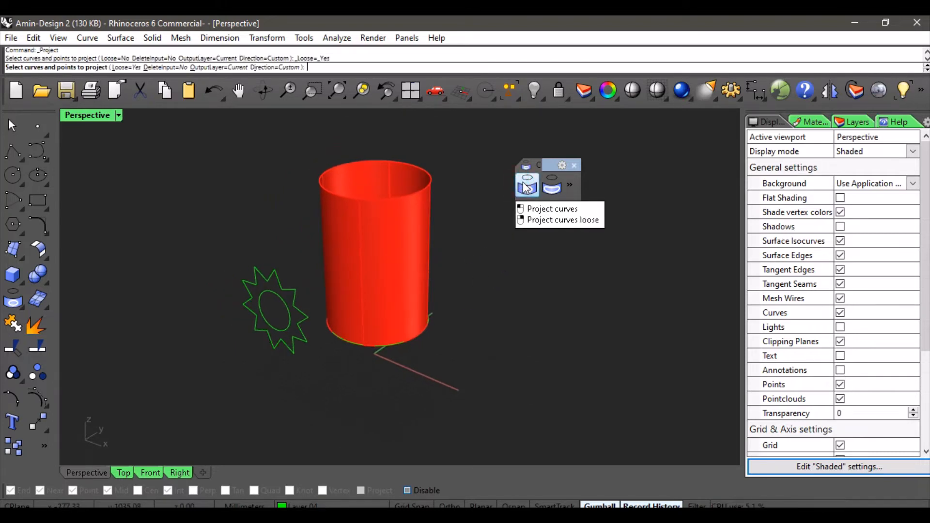
scroll(286, 283, up, 2)
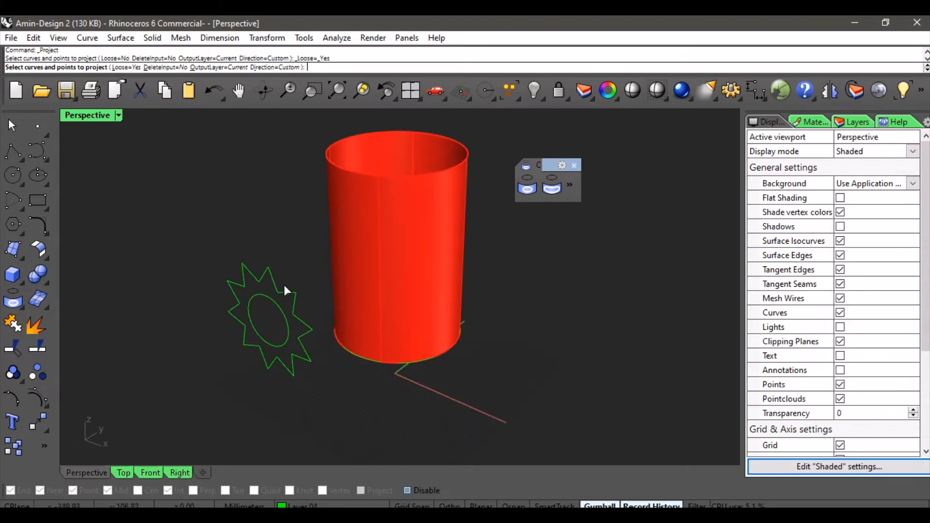
click(279, 299)
click(271, 304)
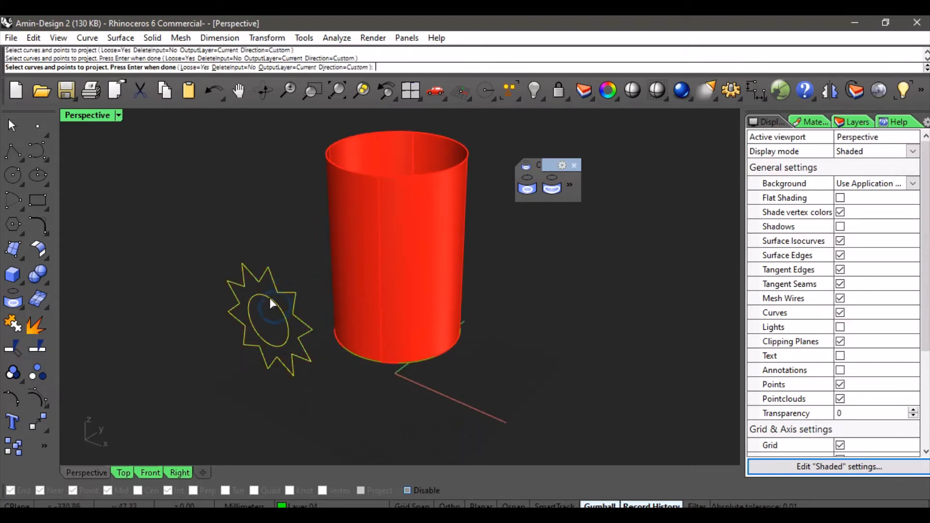
right_click(314, 255)
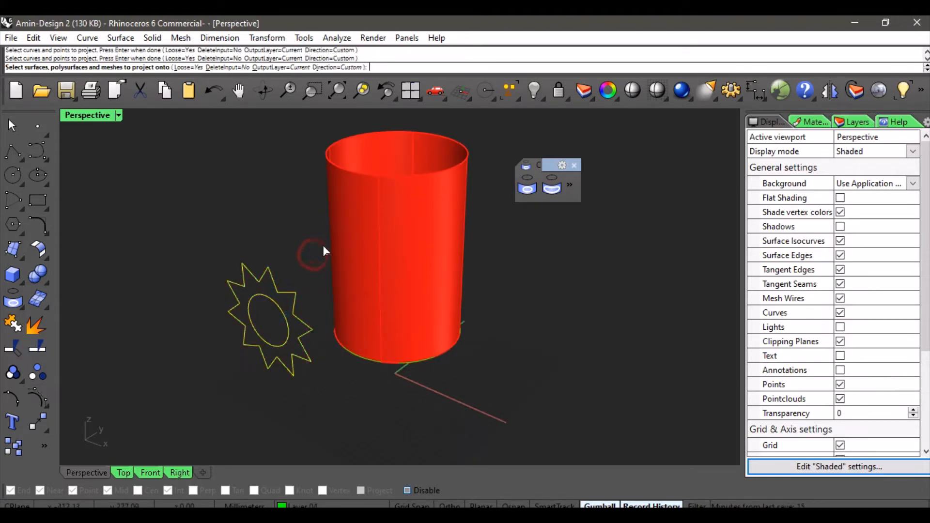
click(369, 231)
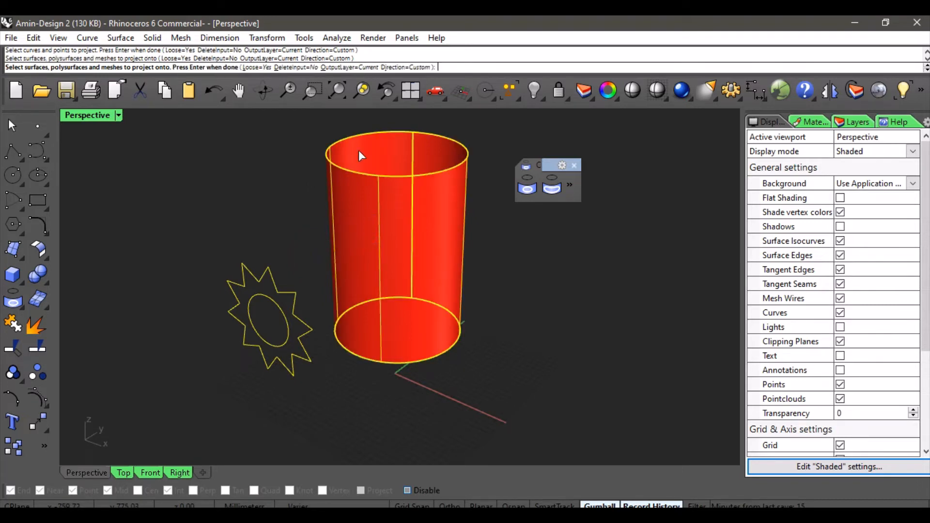
click(410, 68)
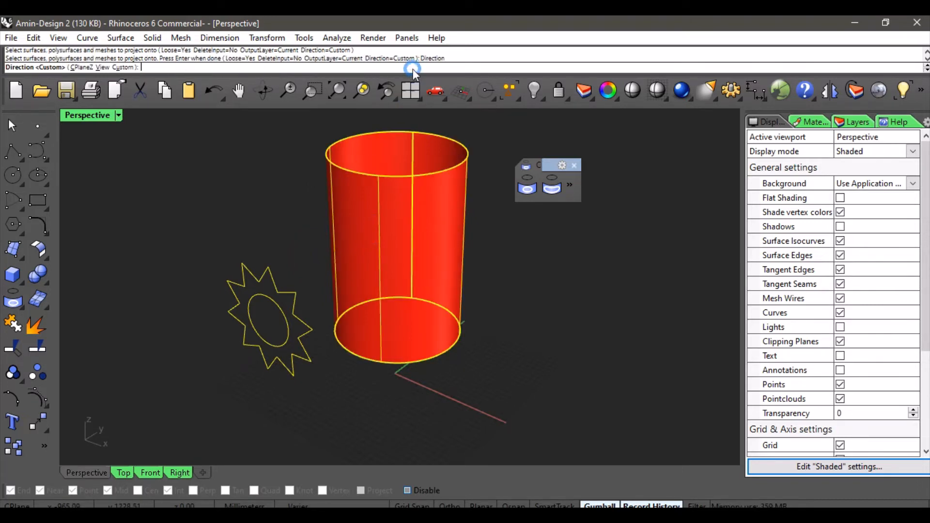
click(130, 69)
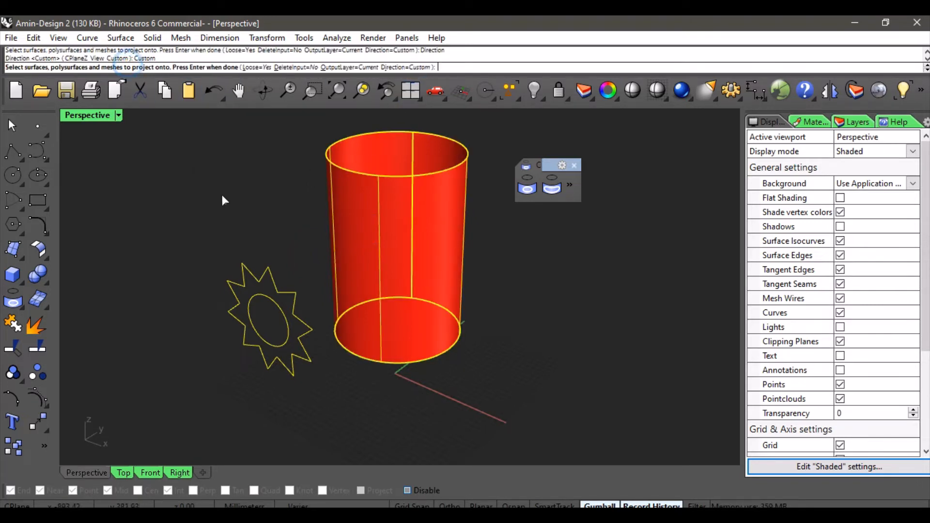
click(294, 314)
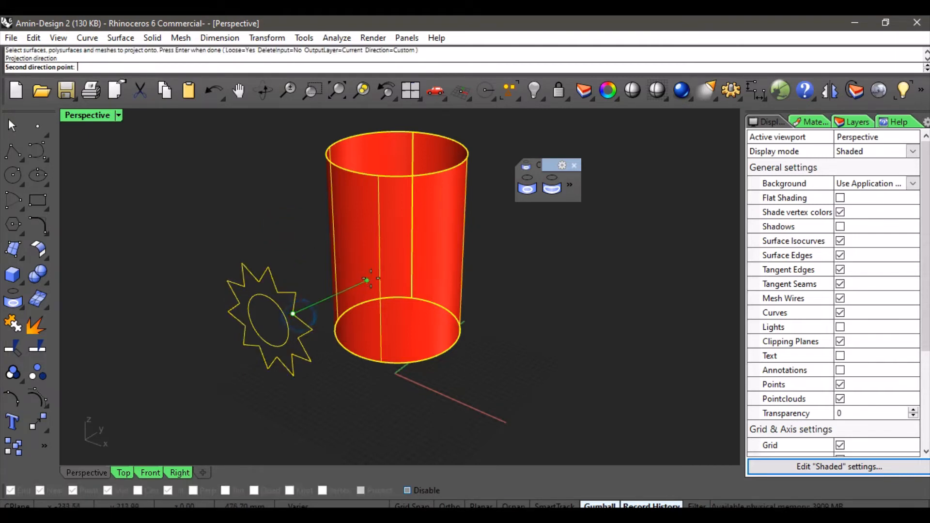
click(470, 214)
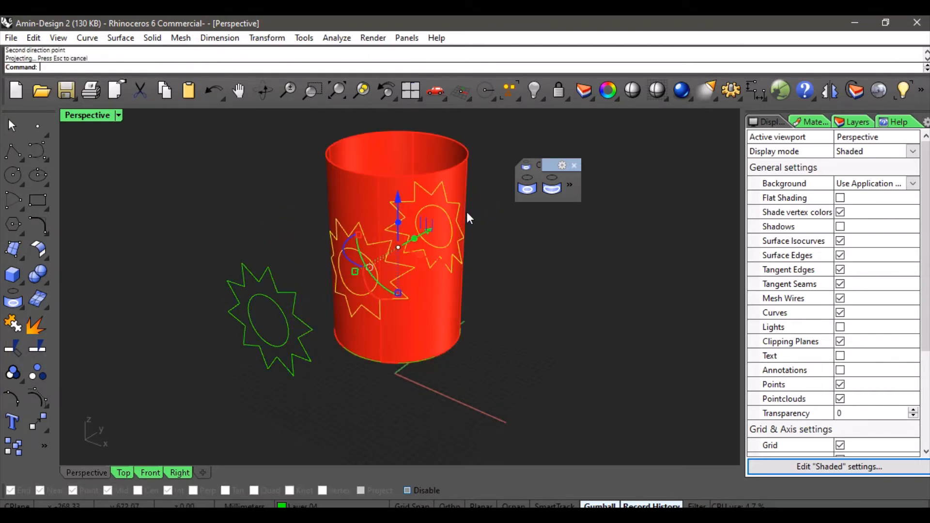
Examine the loosely projected star and circle on the cylinder up close, selecting individual pieces of the star's outline.
right_drag(433, 280, 514, 266)
click(515, 266)
scroll(438, 252, up, 3)
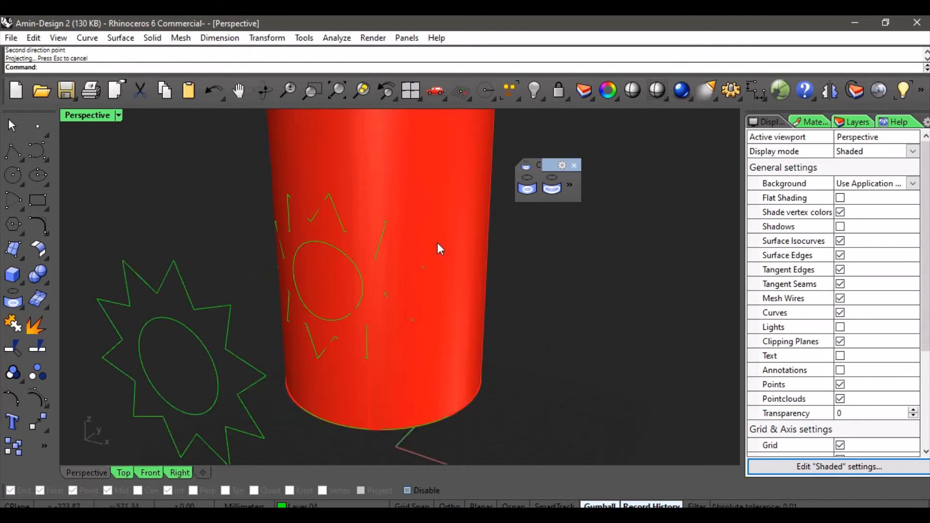
right_drag(373, 242, 395, 253)
scroll(378, 249, up, 3)
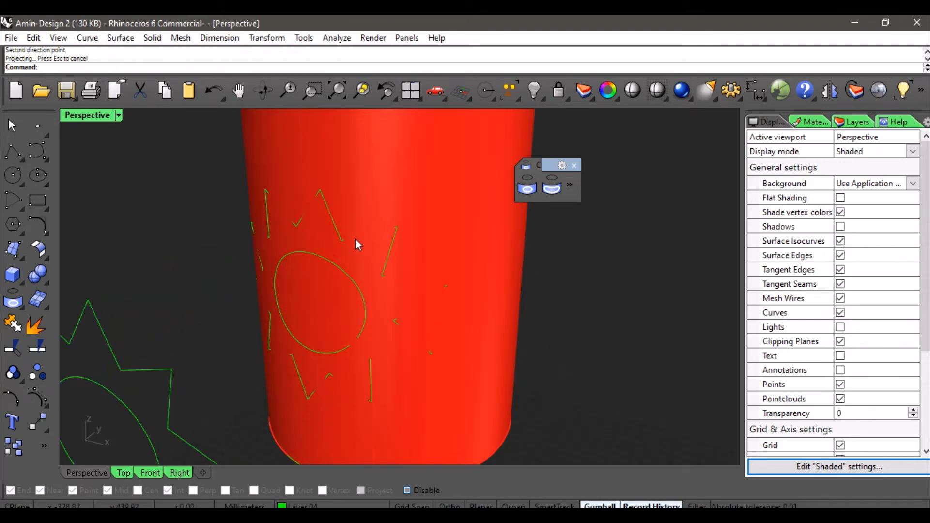
click(356, 238)
click(402, 274)
scroll(395, 257, down, 3)
right_drag(394, 257, 357, 249)
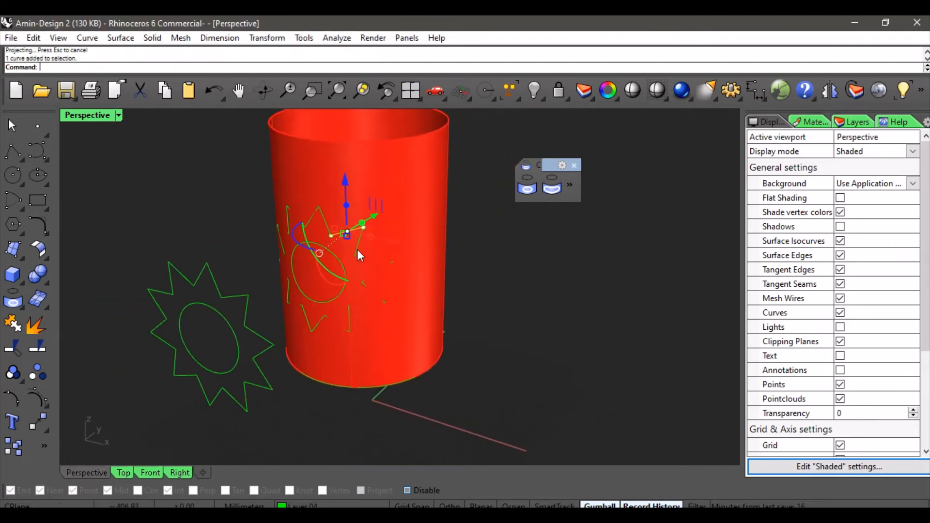
scroll(340, 232, up, 3)
click(308, 178)
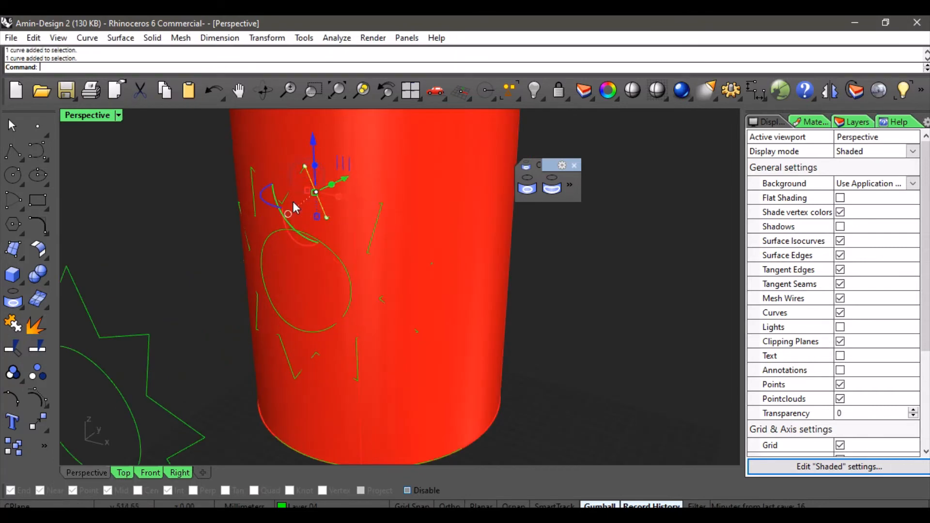
click(333, 324)
click(381, 373)
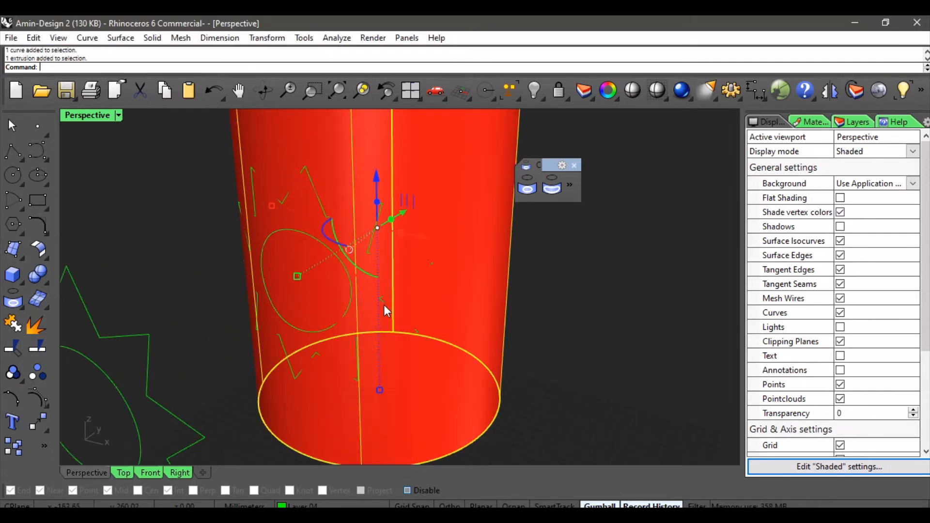
Move two separate segments of the projected star off the cylinder along the X axis.
click(384, 303)
drag(441, 324, 597, 361)
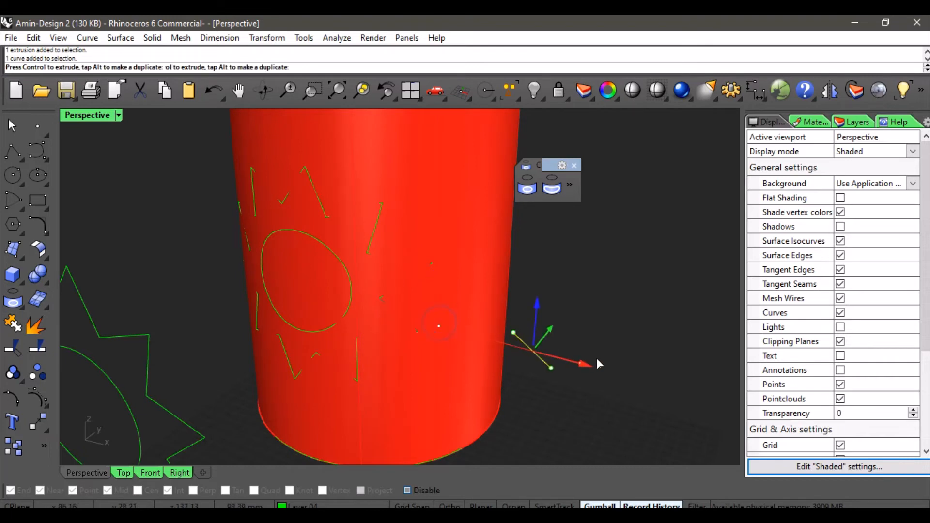
scroll(407, 264, down, 3)
click(372, 251)
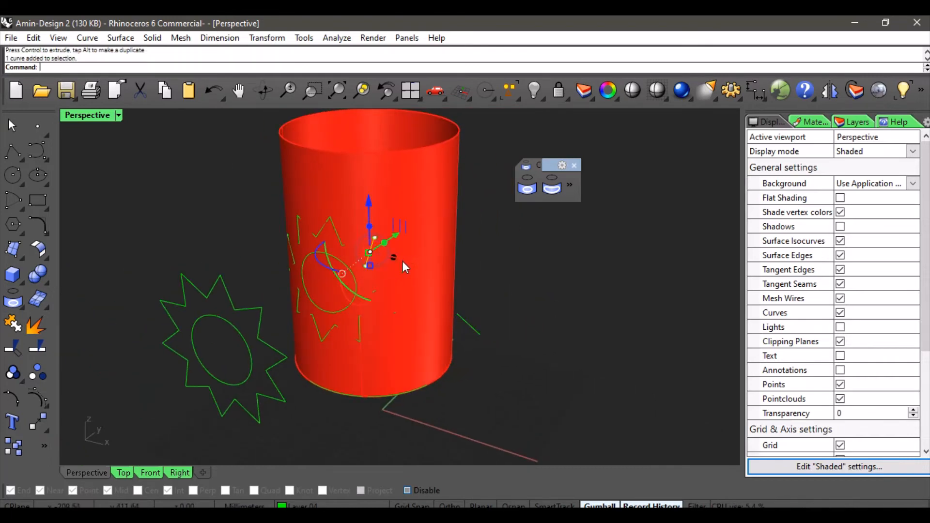
drag(403, 262, 528, 283)
click(561, 326)
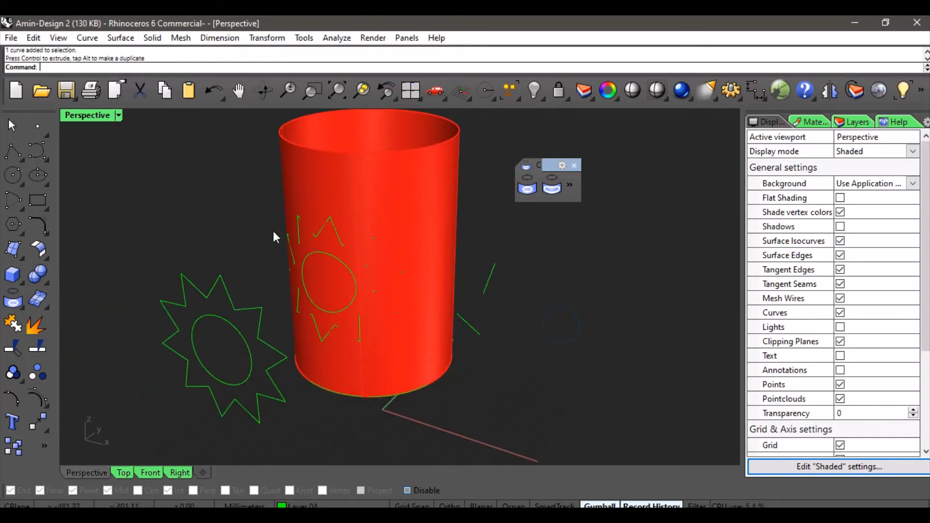
Select the upper segments of the projected star together and move them off the cylinder along the X axis.
drag(270, 202, 557, 275)
click(581, 345)
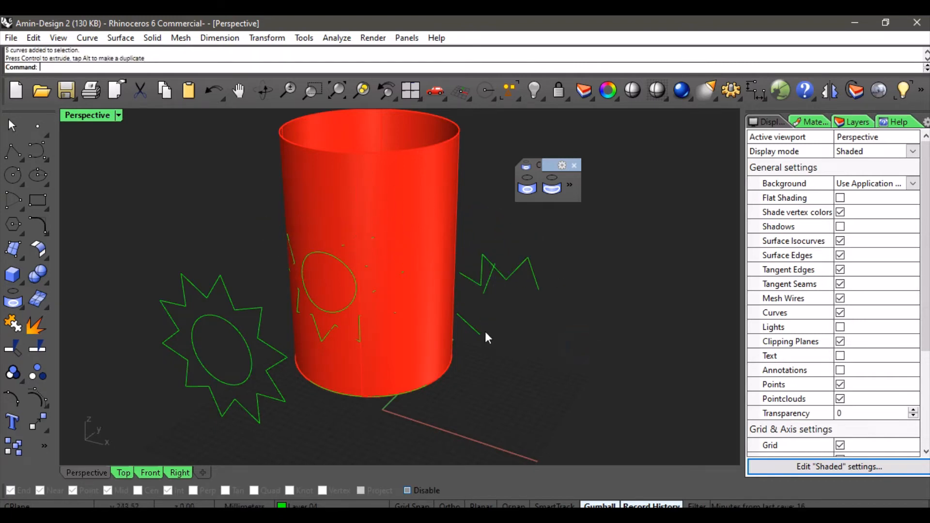
right_drag(487, 338, 533, 340)
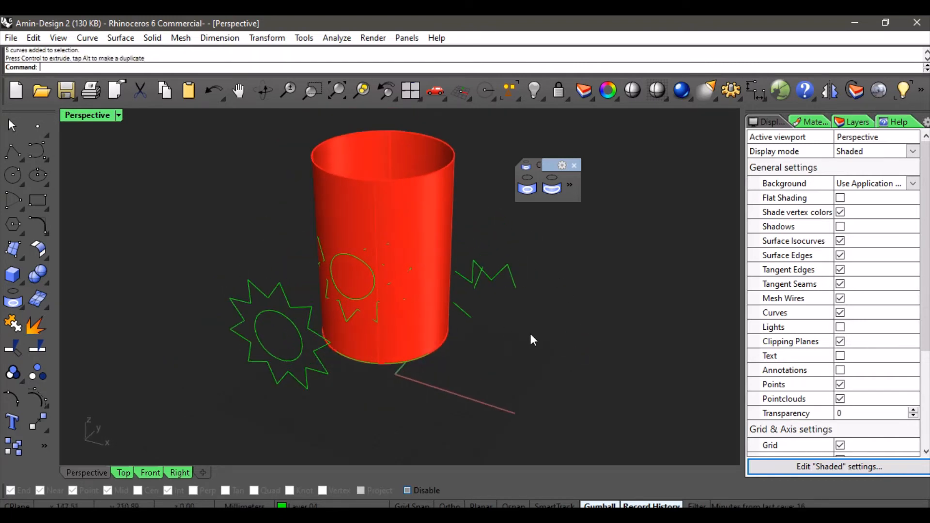
Undo the moves of the star segments and the loose projection onto the cylinder.
key(ctrl+z)
key(ctrl+z)
key(ctrl+z)
key(ctrl+z)
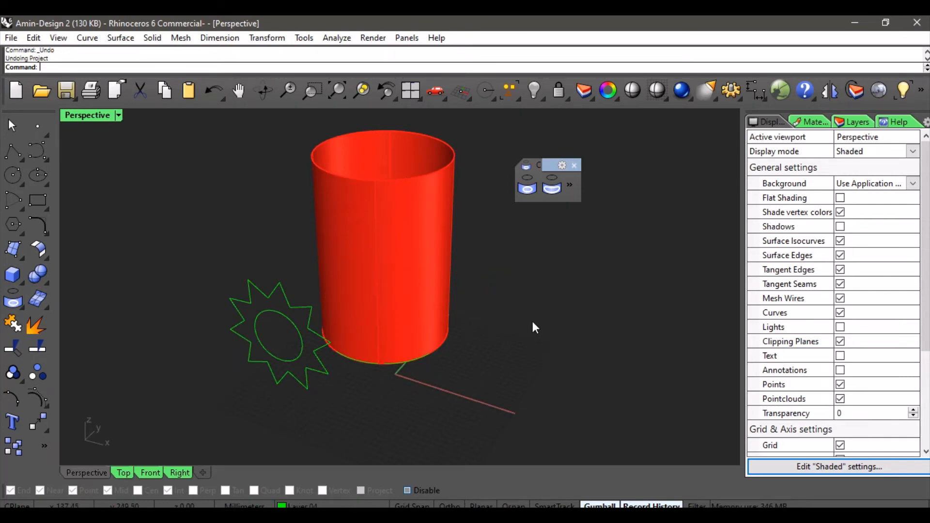
Pull the star and inner circle onto the cylinder surface with Loose=No and DeleteInput=No, and clear the selection.
click(552, 189)
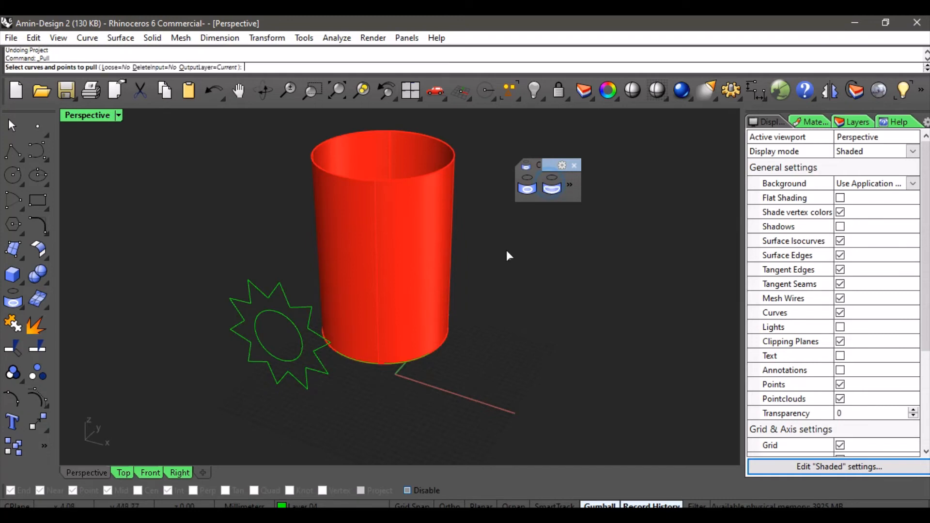
click(301, 348)
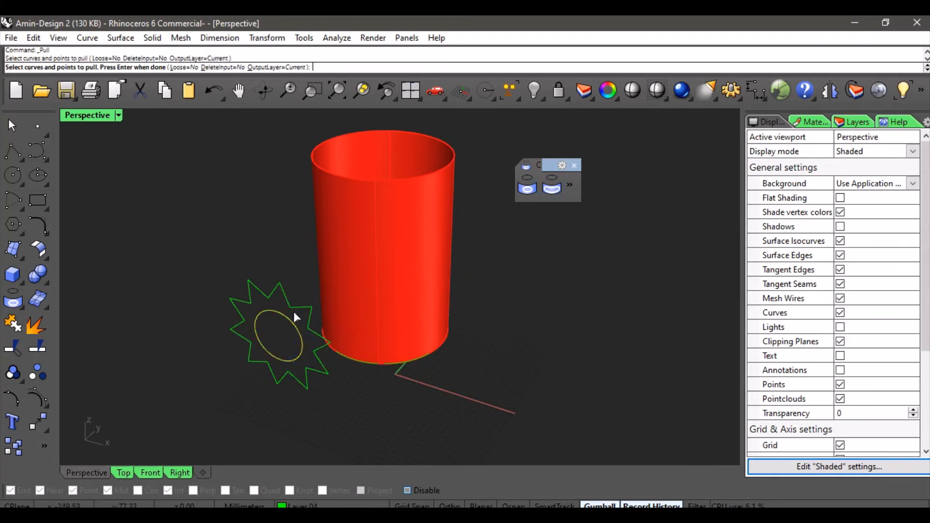
click(287, 300)
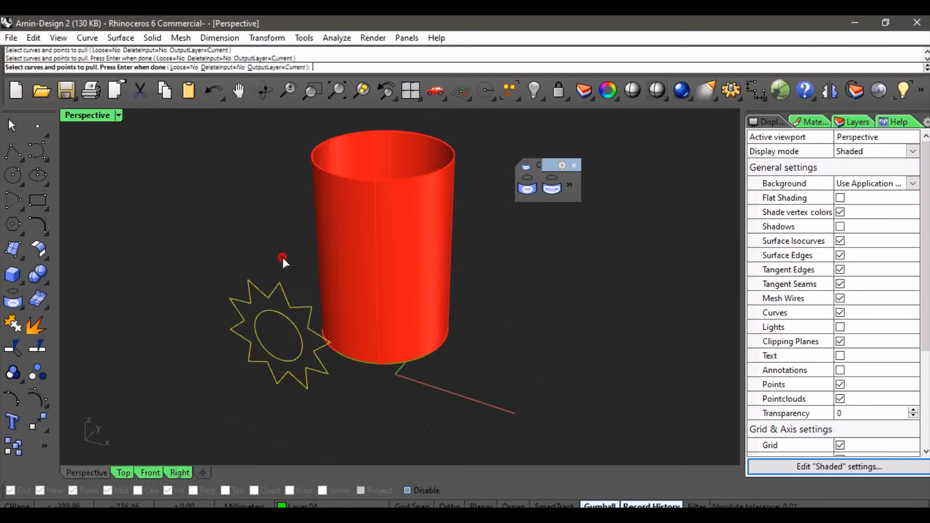
key(Return)
click(370, 255)
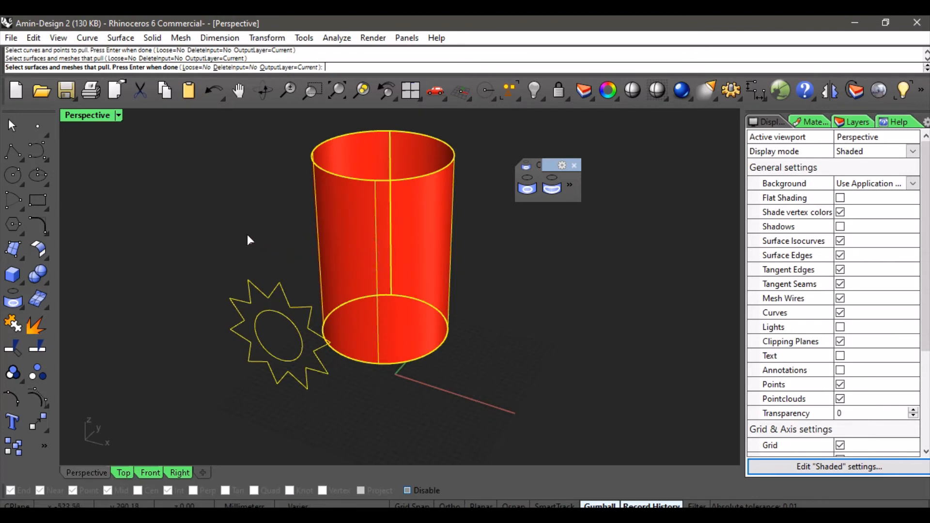
key(Return)
click(235, 261)
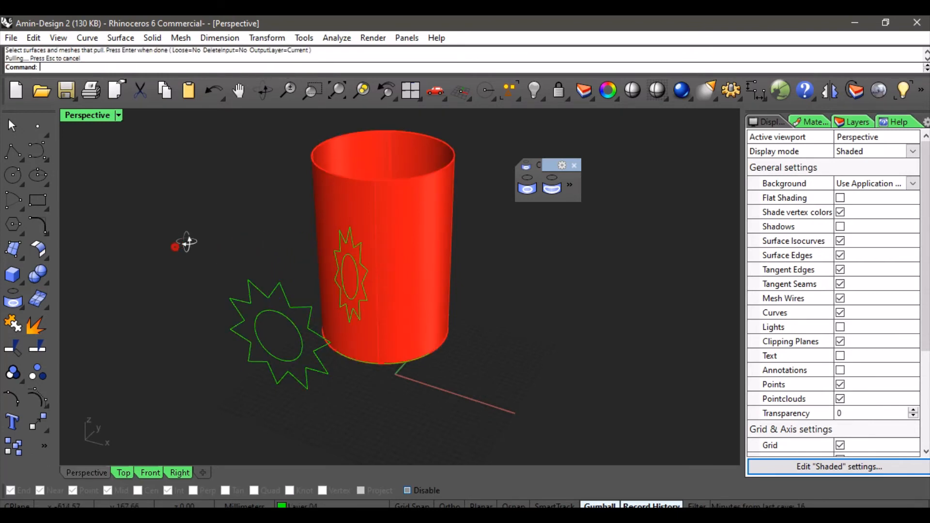
Stretch the original star and inner circle together wider along the X axis and taller along the Z axis.
mouse_move(187, 243)
right_down()
mouse_move(235, 194)
mouse_move(179, 231)
mouse_move(188, 239)
right_up()
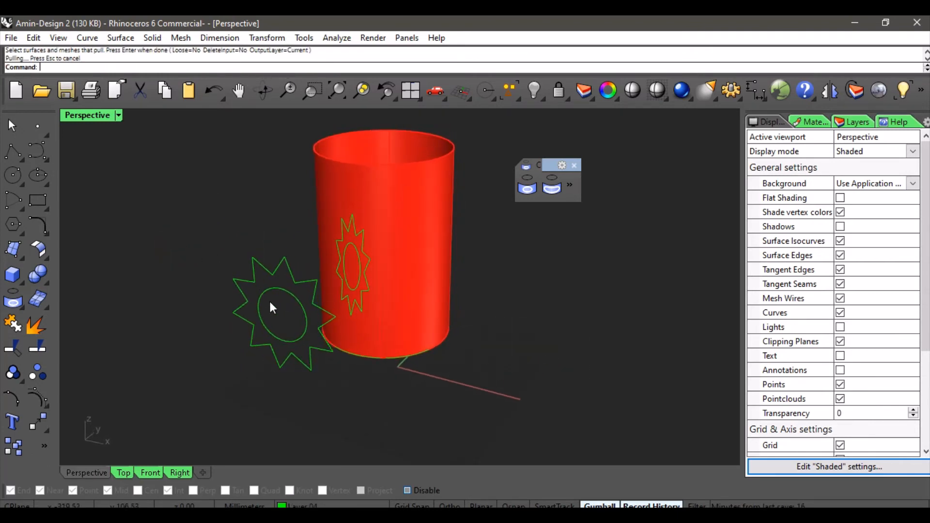
drag(263, 283, 147, 287)
scroll(221, 278, up, 2)
scroll(280, 219, down, 3)
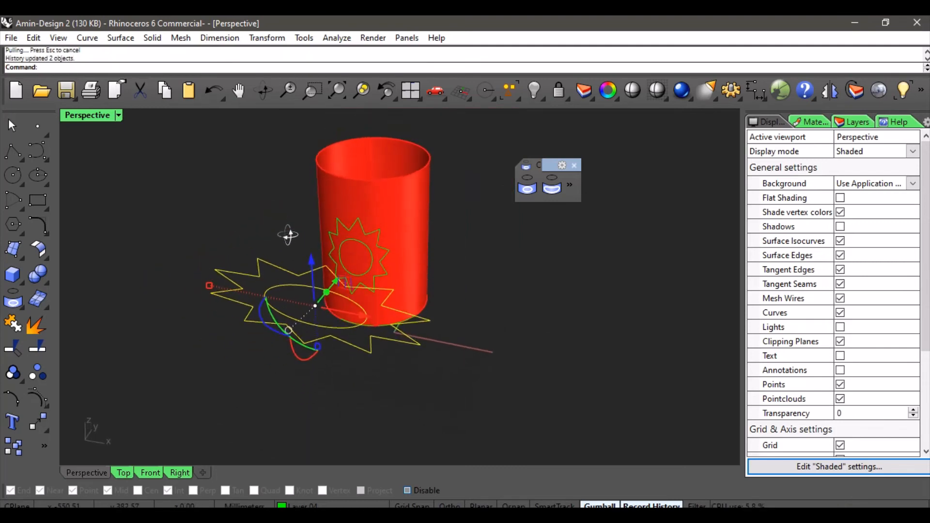
drag(318, 334, 319, 358)
In the Front view, widen the star and circle slightly along X and shift them down and toward negative X.
right_drag(298, 274, 258, 210)
click(150, 472)
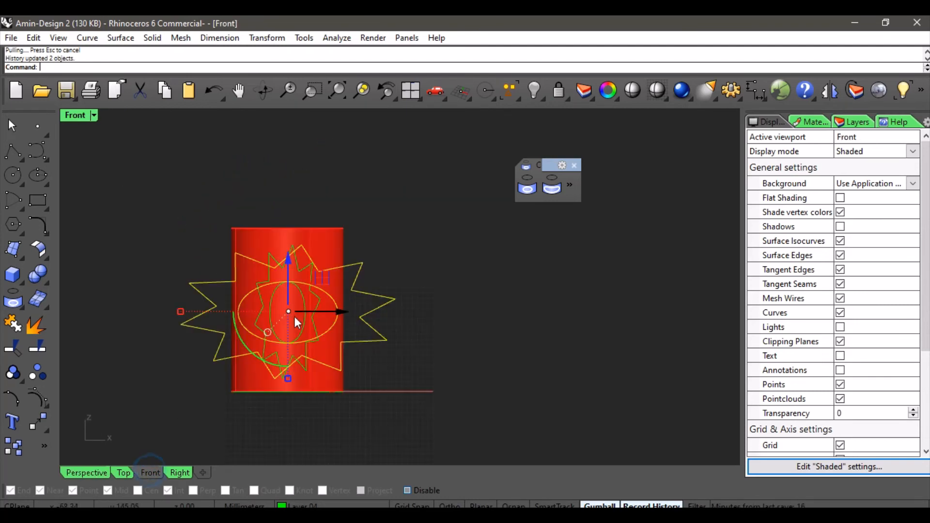
scroll(311, 310, up, 3)
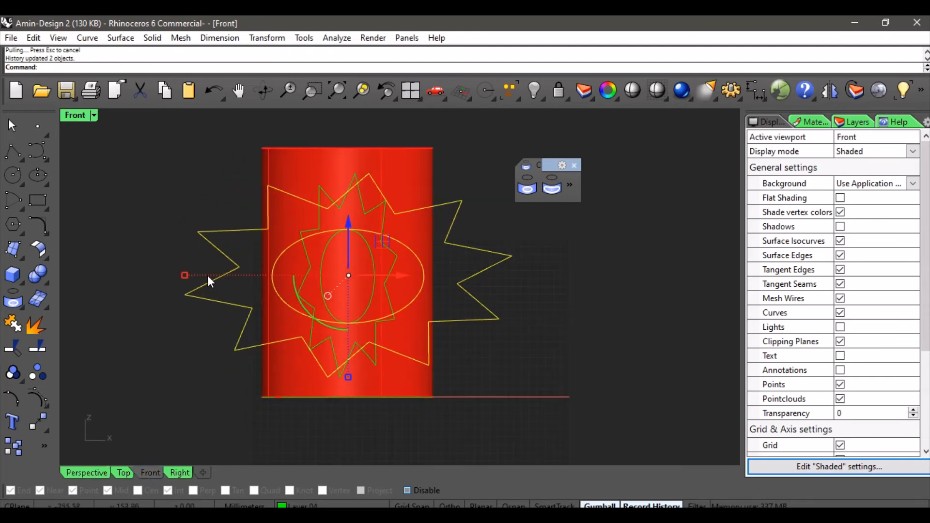
drag(185, 276, 165, 274)
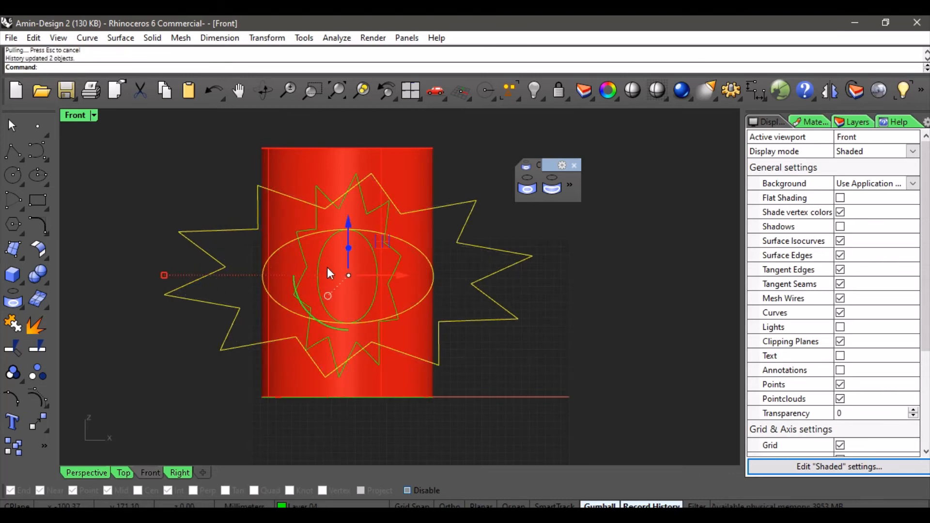
drag(382, 246, 360, 259)
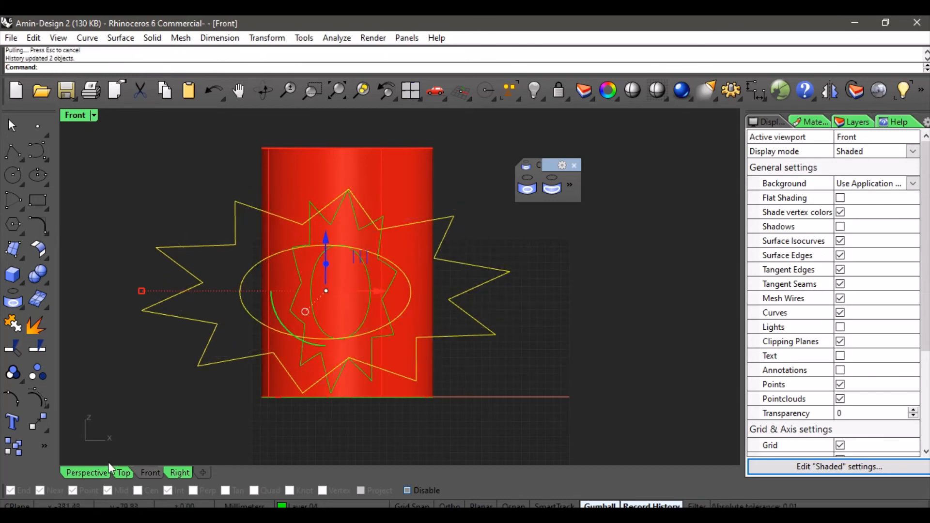
In the Perspective view, move the original star and circle closer to the cylinder along the Y axis.
click(95, 473)
scroll(374, 279, down, 3)
right_drag(374, 279, 380, 309)
scroll(359, 275, up, 4)
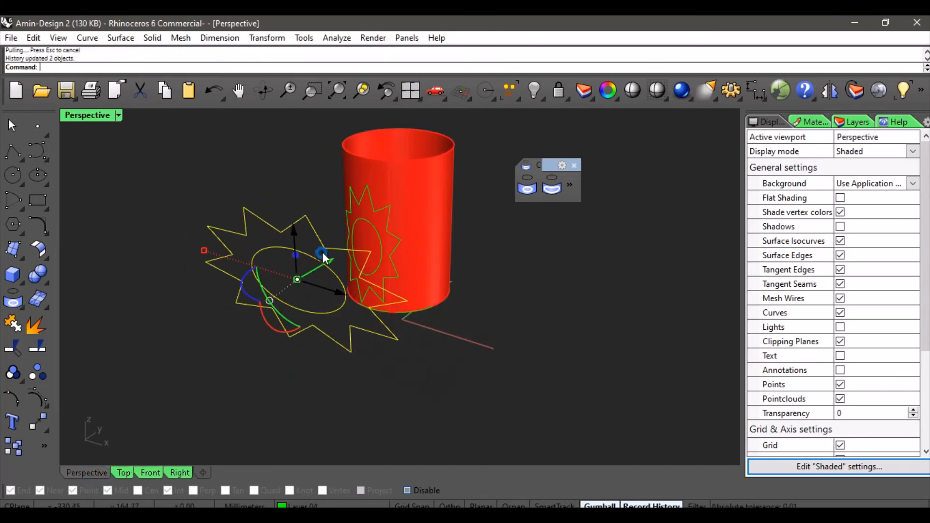
drag(322, 251, 335, 240)
Stretch the red cylinder wider along its X axis and check the pulled curves in the Front view.
click(422, 222)
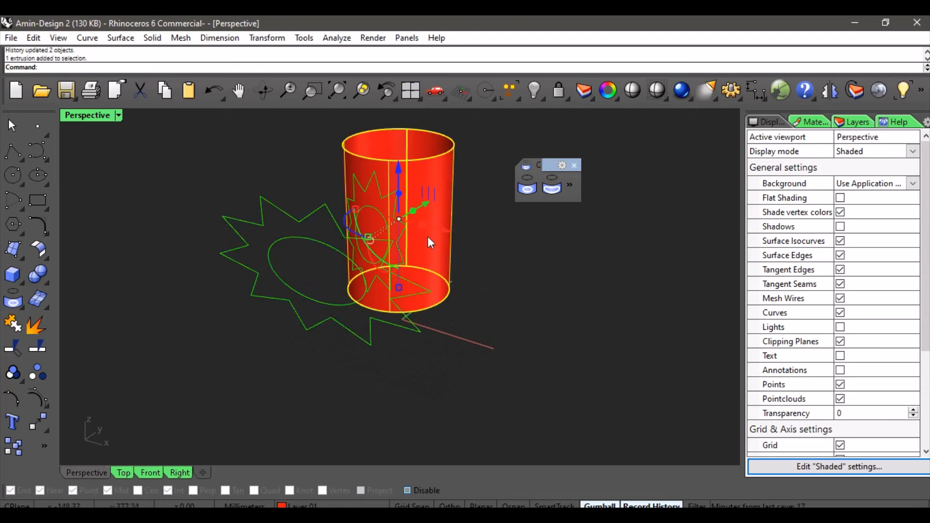
drag(357, 207, 309, 196)
right_drag(348, 200, 450, 223)
click(152, 472)
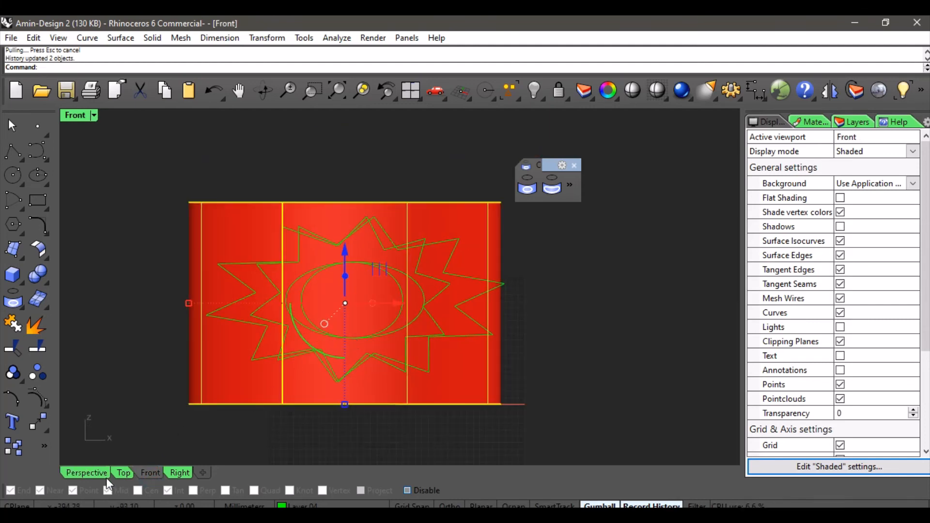
click(105, 474)
right_drag(179, 377, 347, 241)
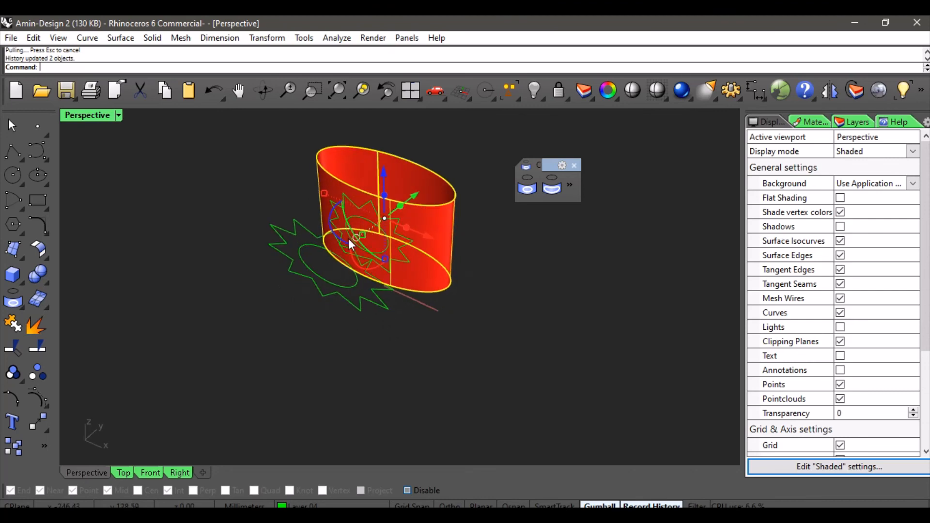
Stretch the widened cylinder taller along its Z axis and deselect it.
drag(383, 266, 380, 290)
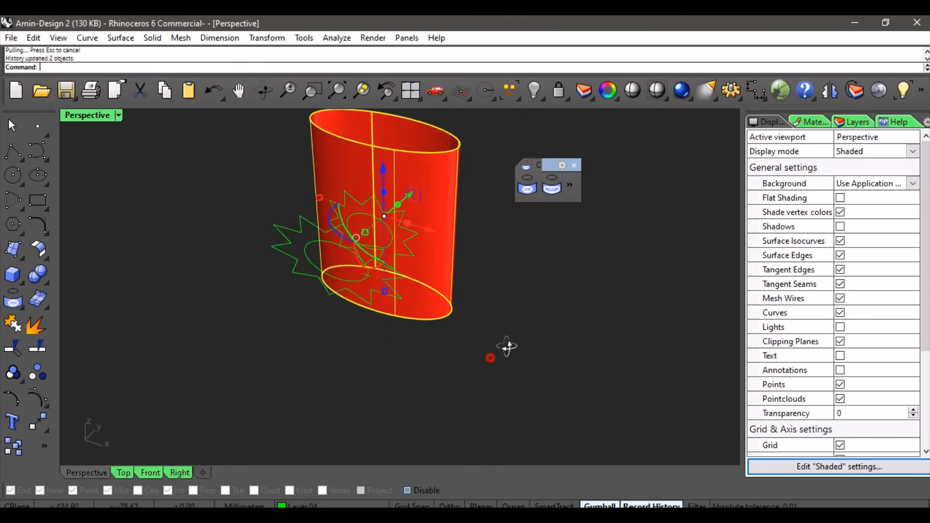
right_drag(491, 338, 327, 318)
click(327, 318)
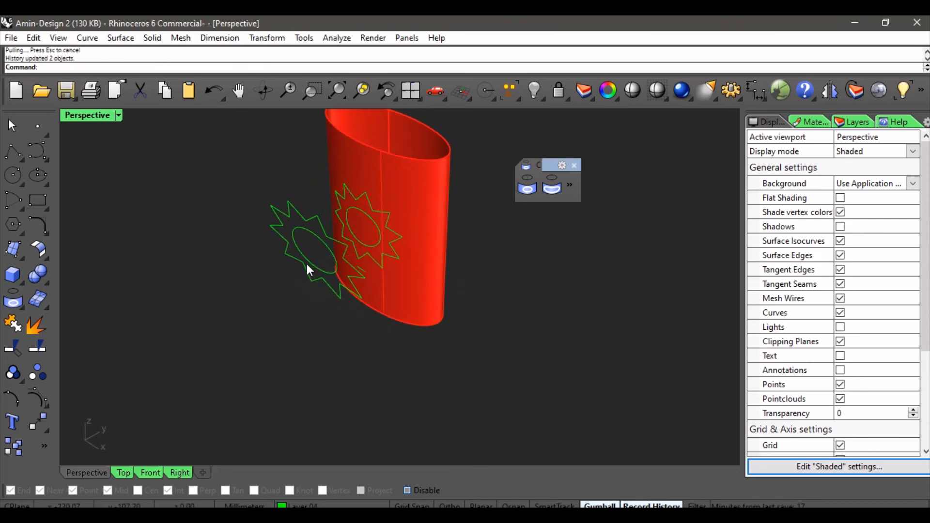
Stretch the original inner circle vertically beyond the star's outline and deselect it.
click(310, 263)
drag(314, 269, 328, 300)
right_drag(409, 349, 480, 299)
click(480, 298)
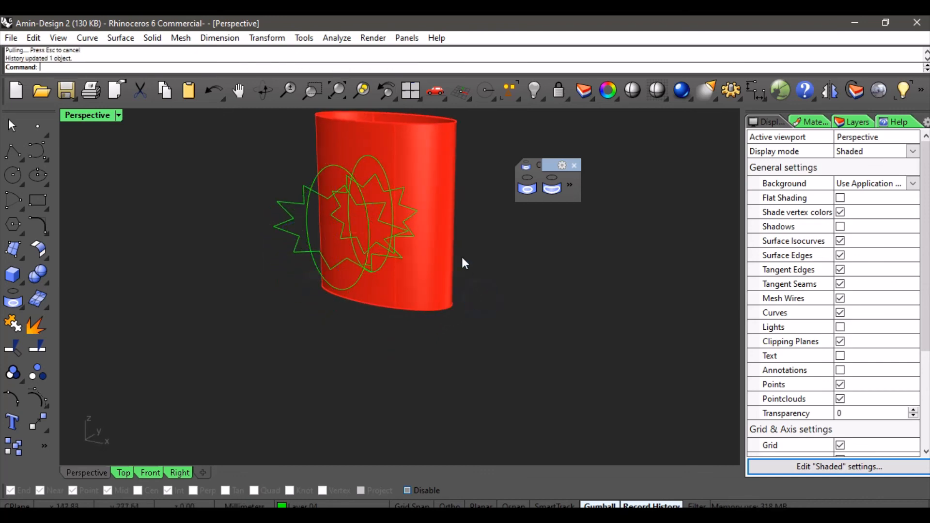
right_drag(441, 198, 402, 267)
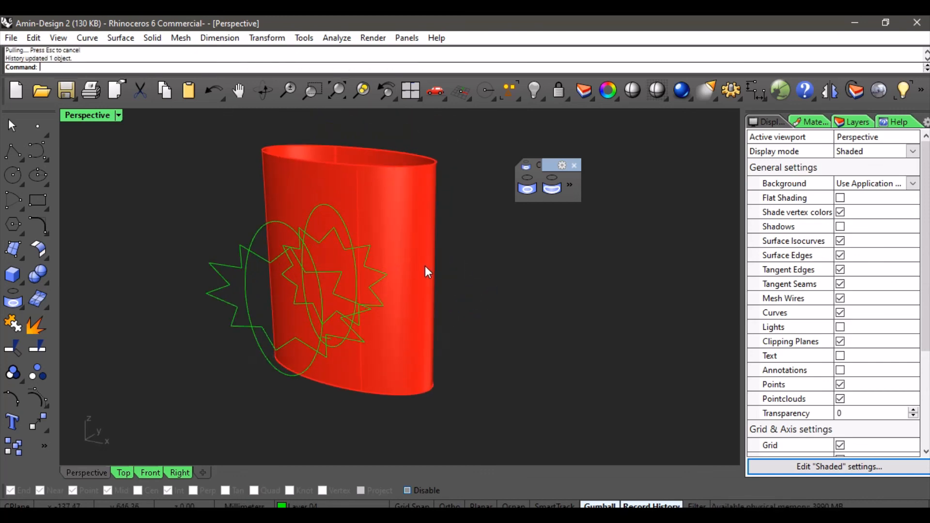